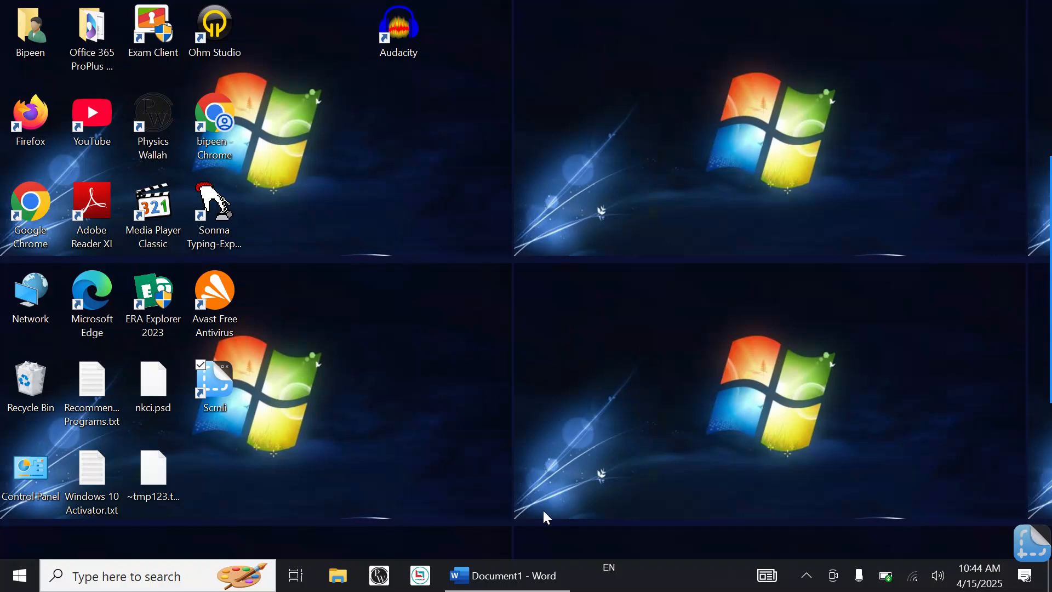
# - Switch to the open Word document and set a custom top margin of 1.5" for the whole document
pyautogui.click(525, 581)
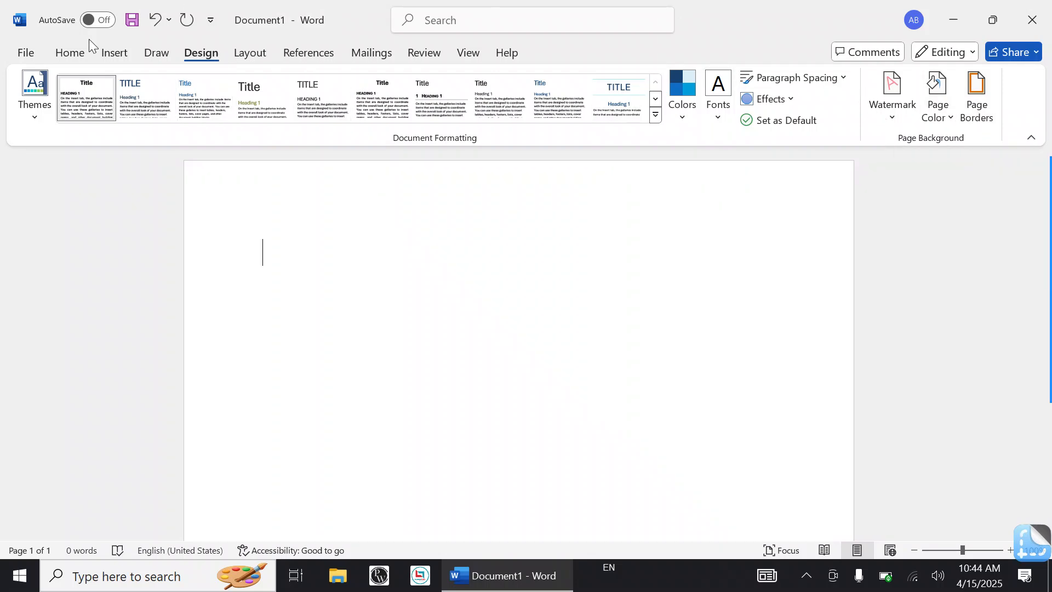
pyautogui.click(251, 58)
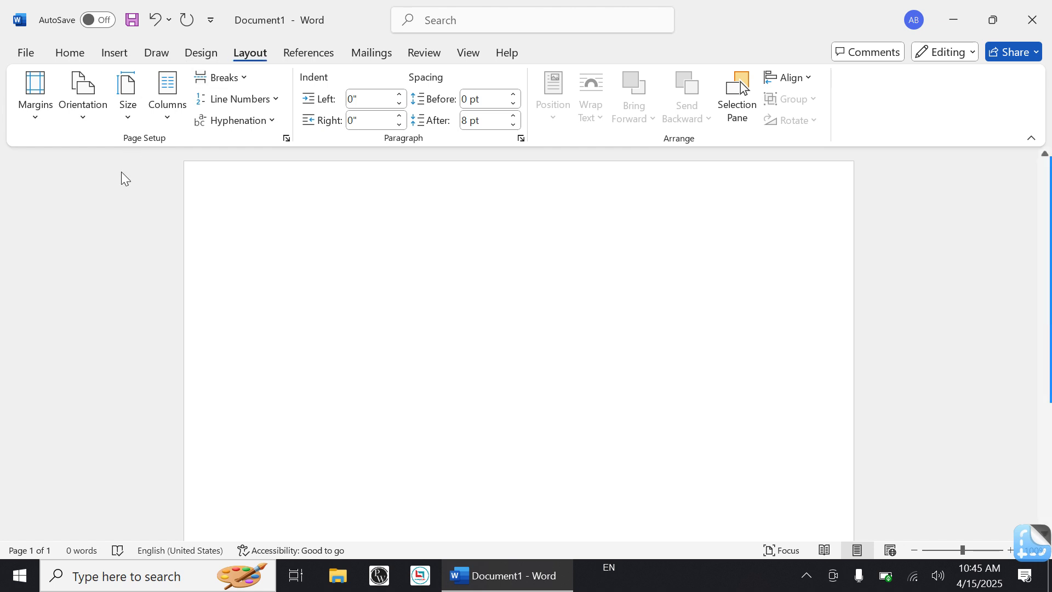
pyautogui.click(41, 121)
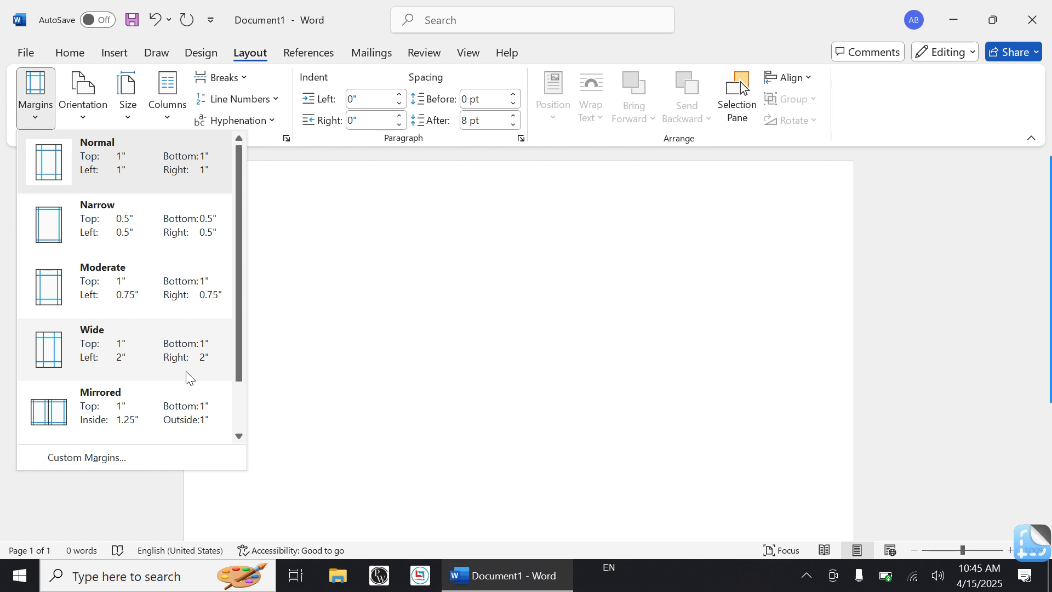
pyautogui.click(83, 463)
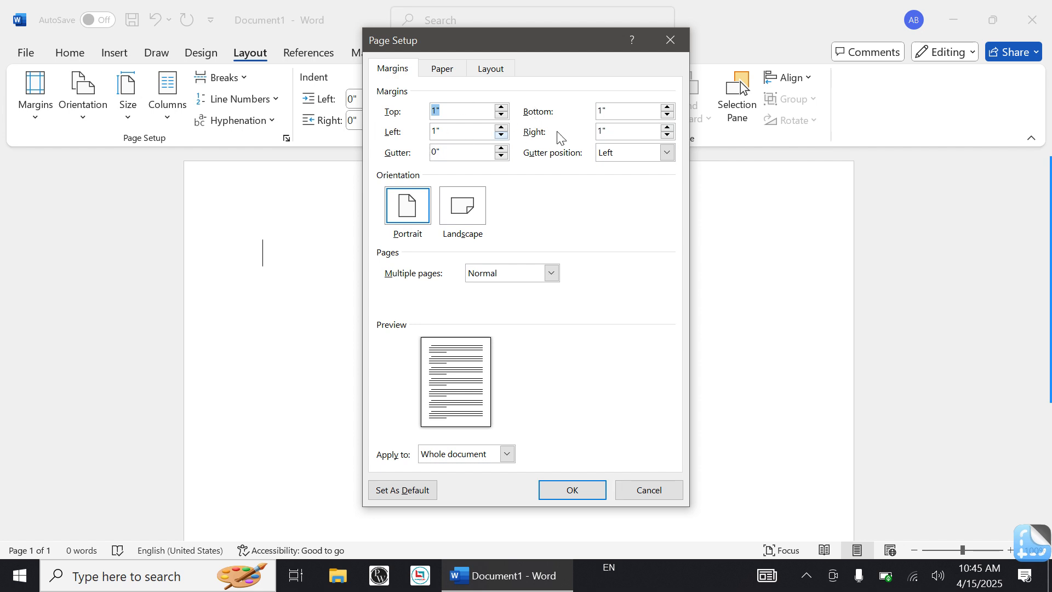
pyautogui.doubleClick(457, 107)
pyautogui.write('1')
pyautogui.click(584, 493)
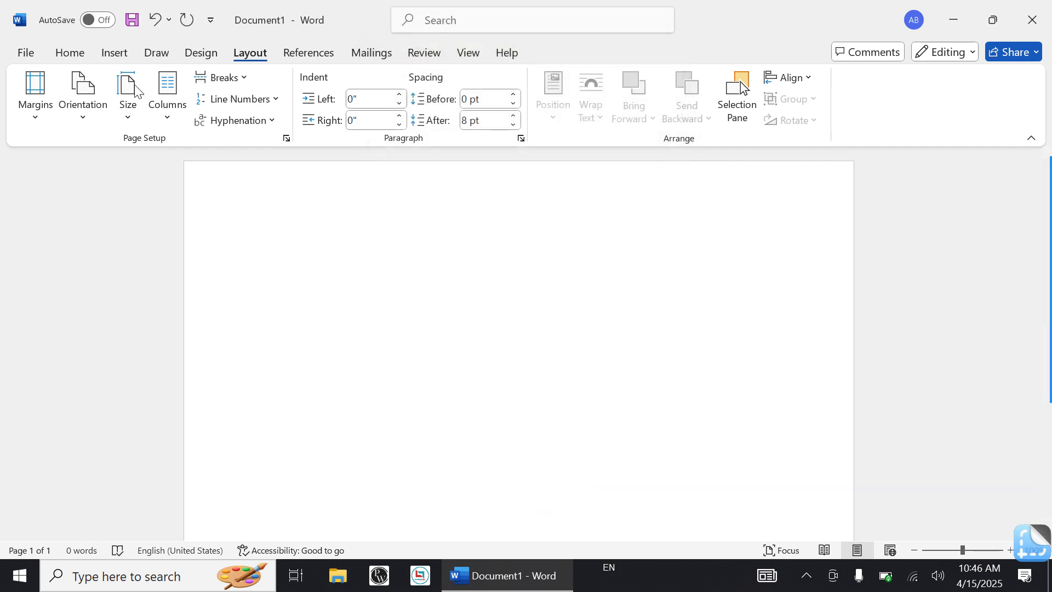
# - Review the document's custom margin settings, checking the left margin value
pyautogui.click(44, 116)
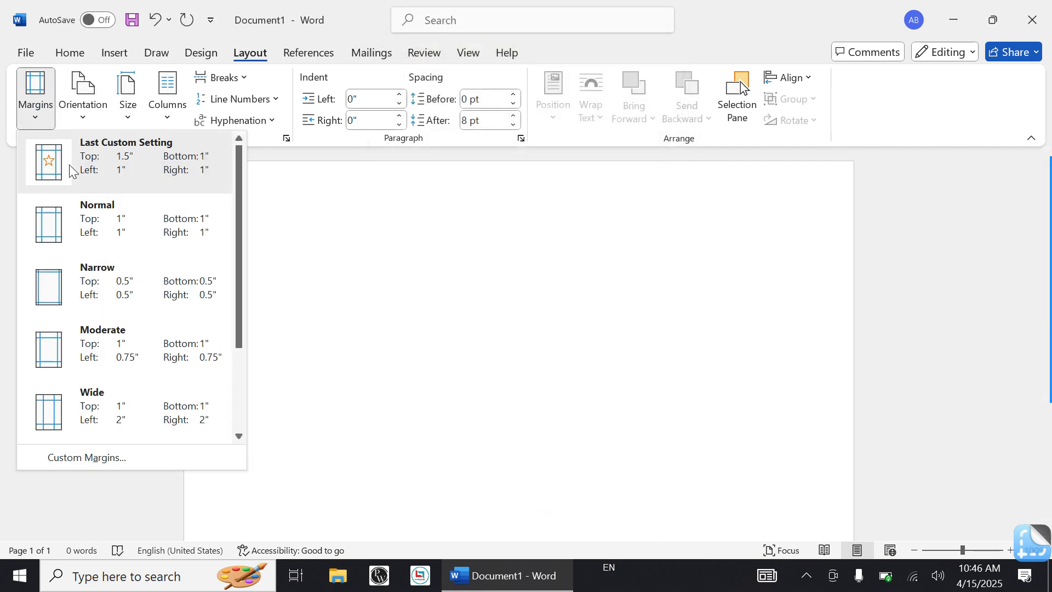
pyautogui.click(101, 465)
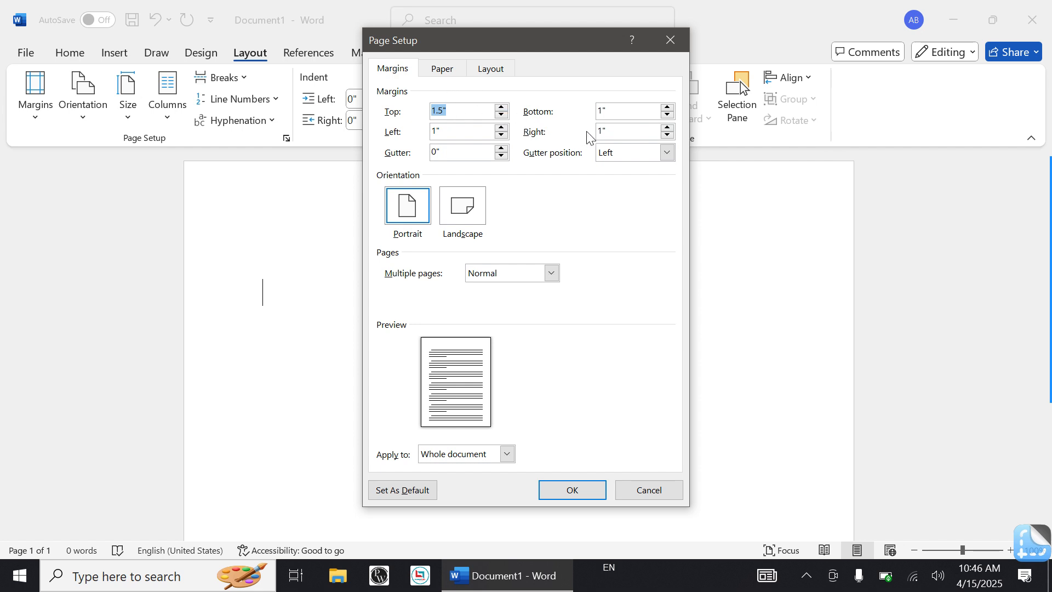
pyautogui.click(442, 131)
pyautogui.doubleClick(451, 134)
pyautogui.click(576, 495)
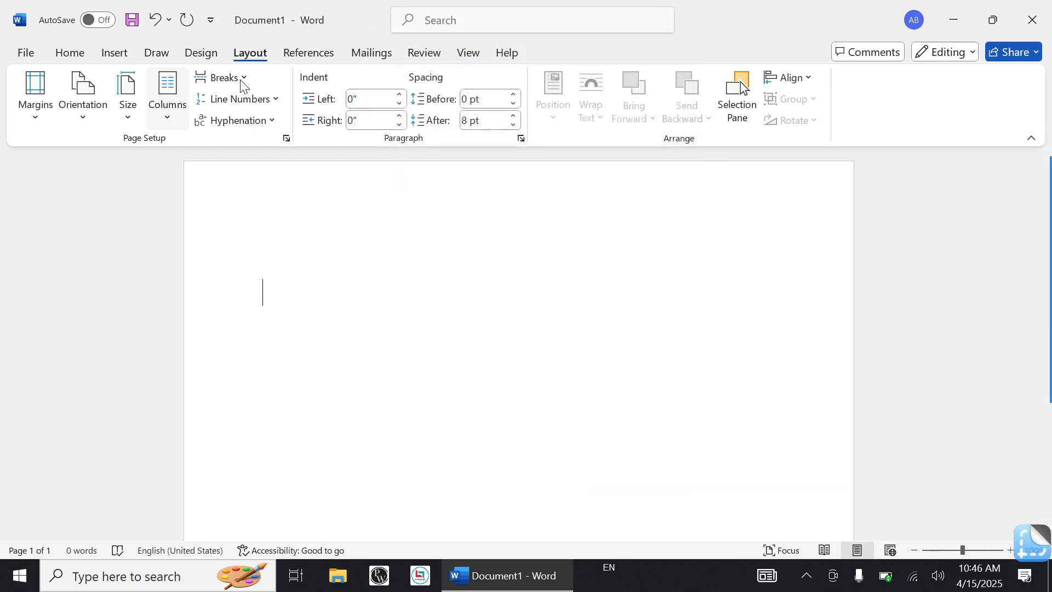
# - Change the page orientation to landscape and look over the whole page
pyautogui.click(85, 117)
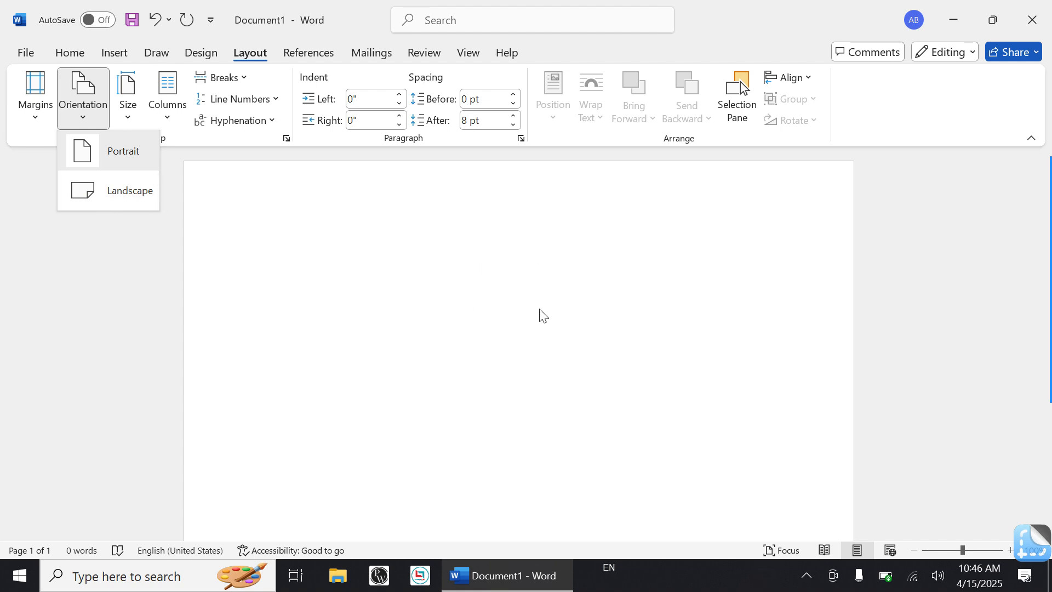
pyautogui.scroll(-1, 529, 277)
pyautogui.scroll(-2, 525, 283)
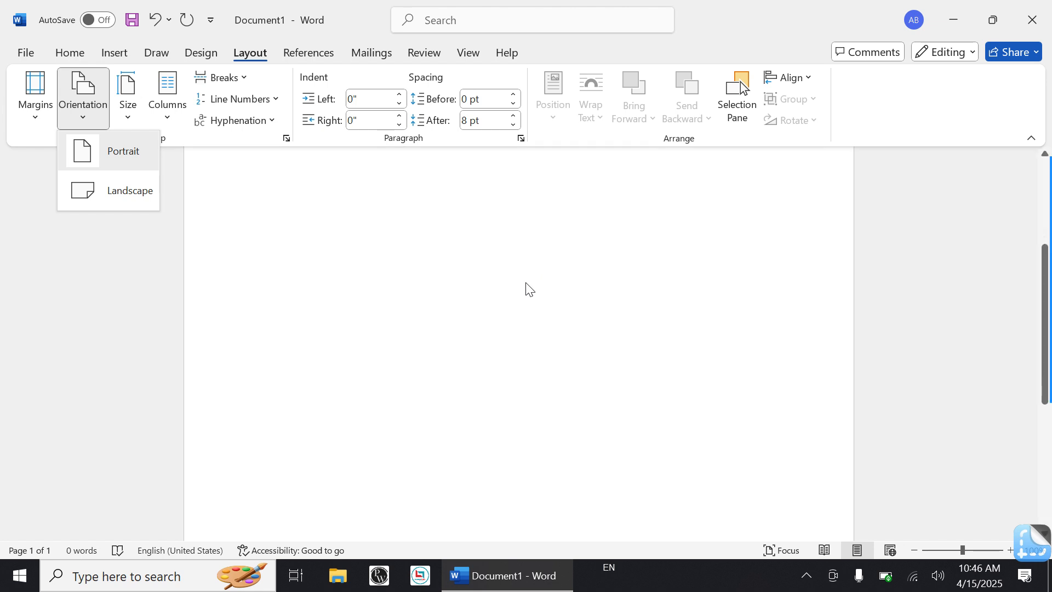
pyautogui.scroll(4, 525, 283)
pyautogui.scroll(-1, 525, 283)
pyautogui.scroll(-7, 525, 283)
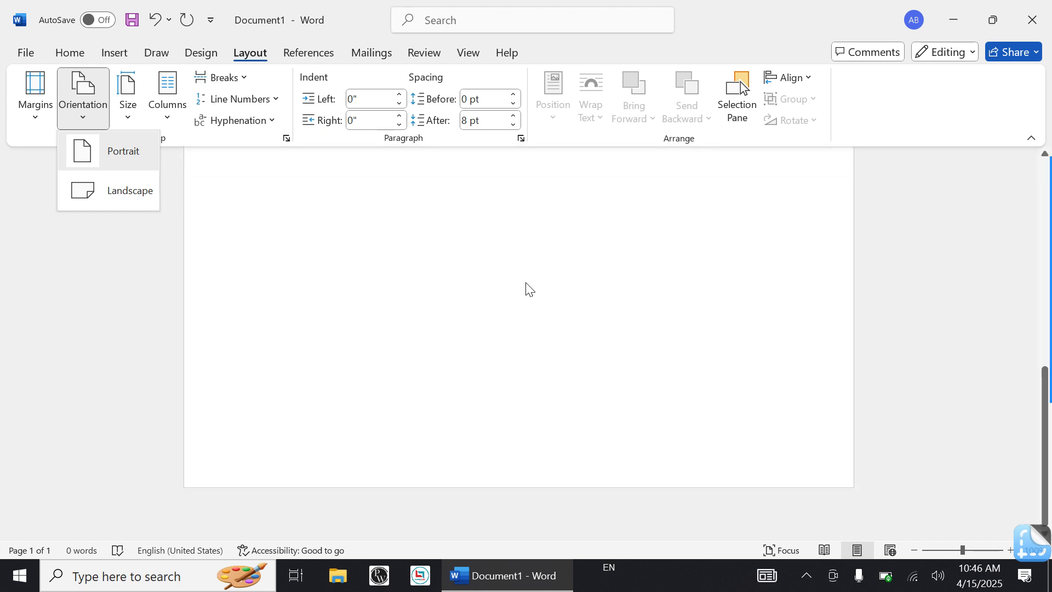
pyautogui.scroll(8, 525, 283)
pyautogui.click(127, 177)
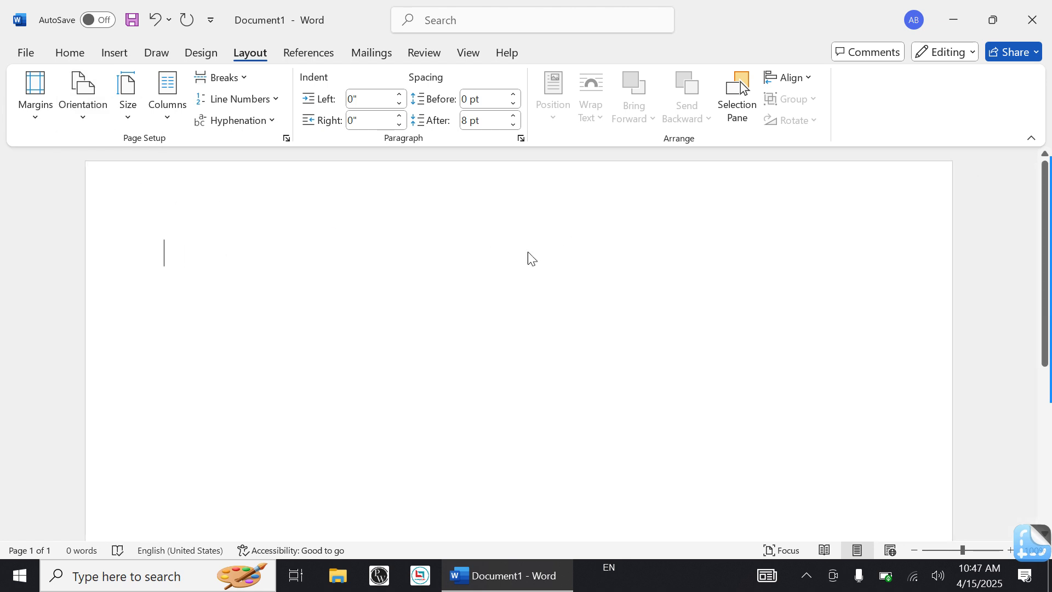
pyautogui.scroll(-6, 536, 258)
pyautogui.scroll(6, 536, 258)
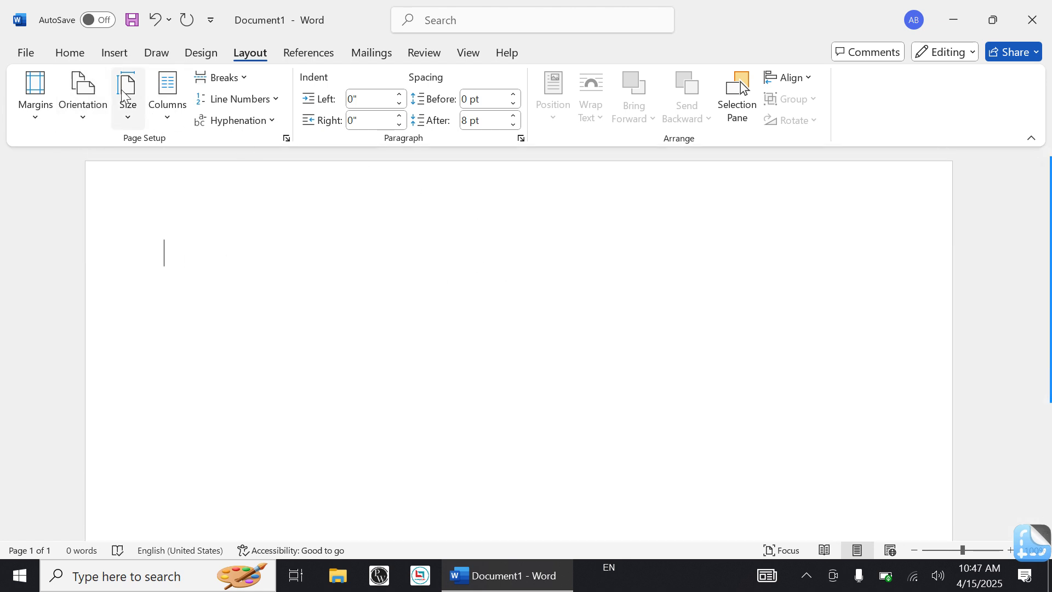
# - Set the paper size to A4 (8.27" x 11.69")
pyautogui.click(131, 114)
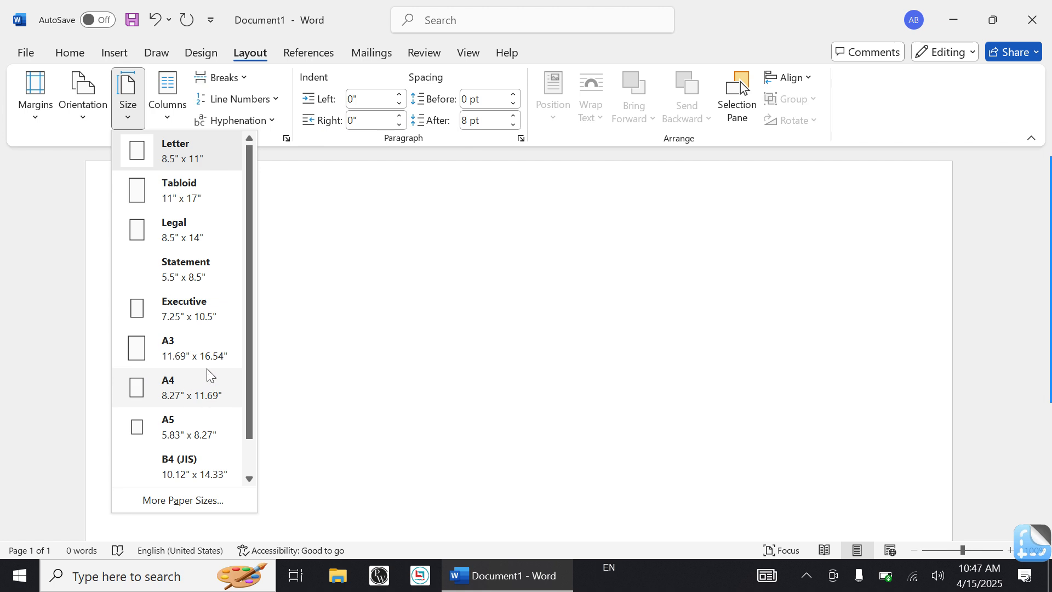
pyautogui.click(183, 384)
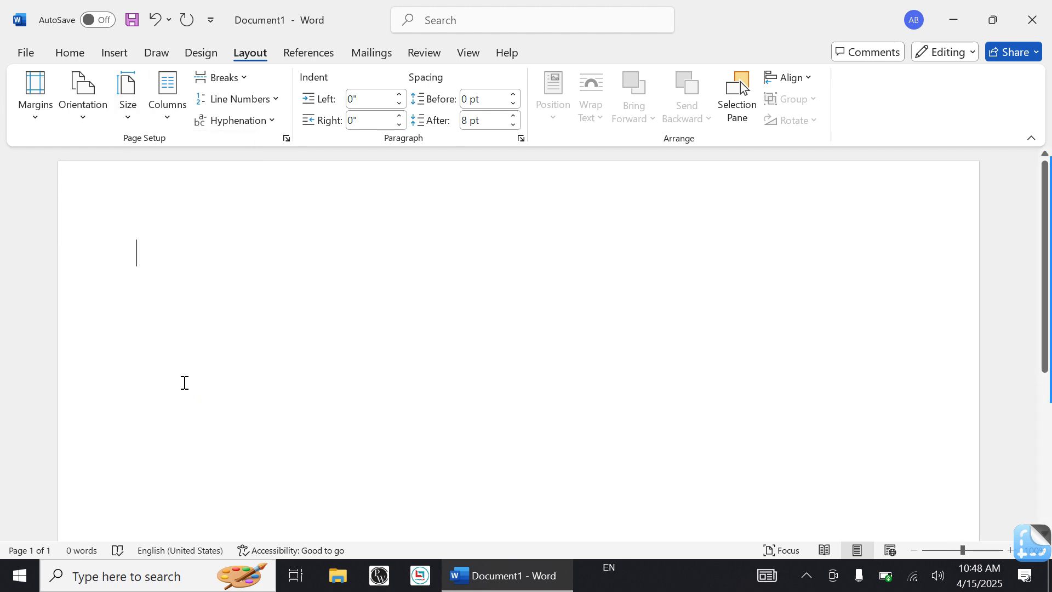
pyautogui.click(127, 110)
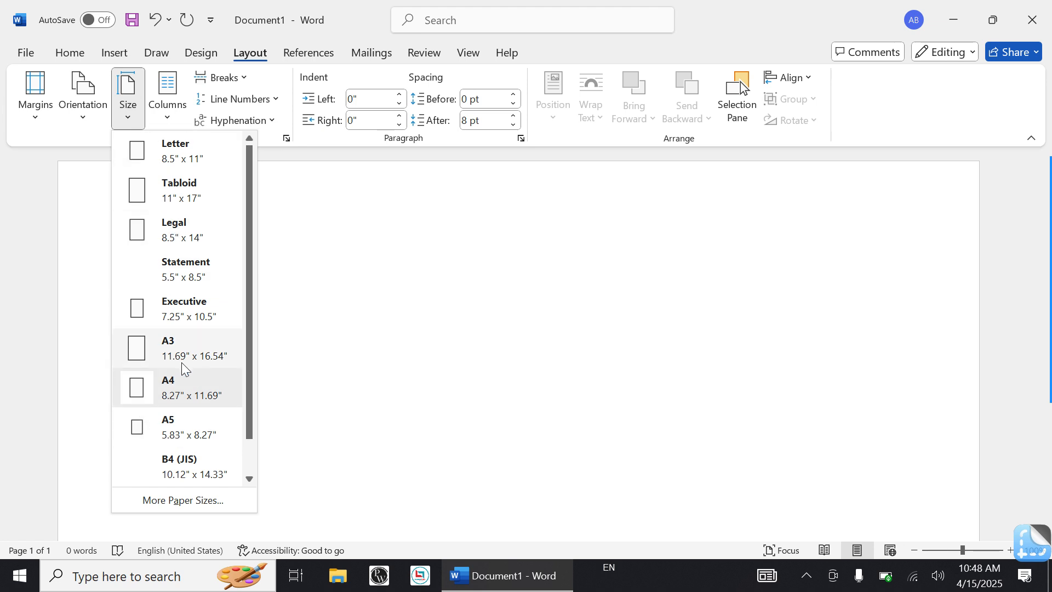
pyautogui.click(365, 293)
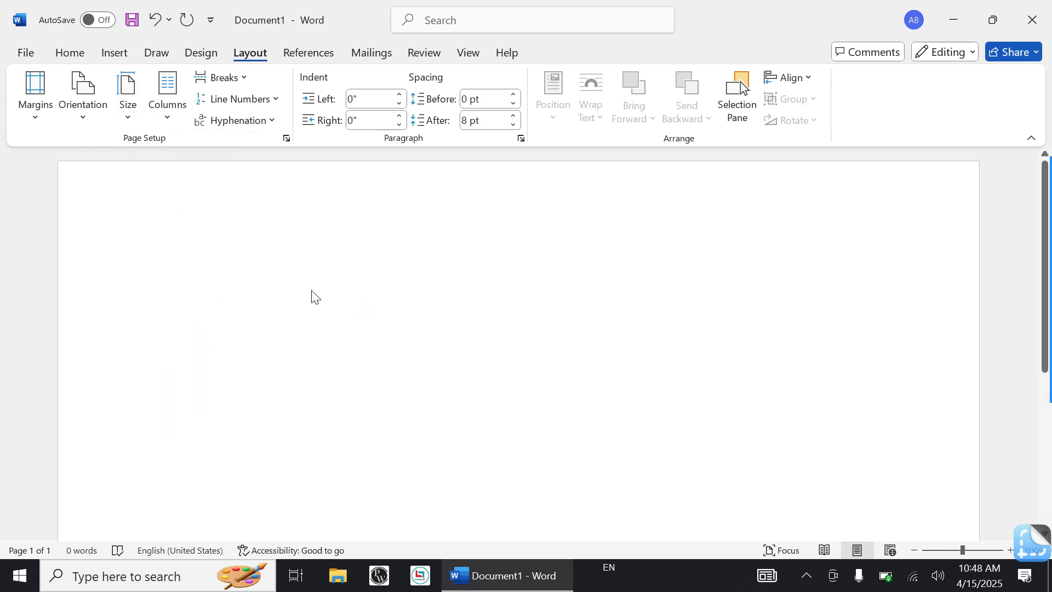
# - Enter the sentence "Kyp alamnagar is best computer center" at the start of the blank page
pyautogui.write('kyp ')
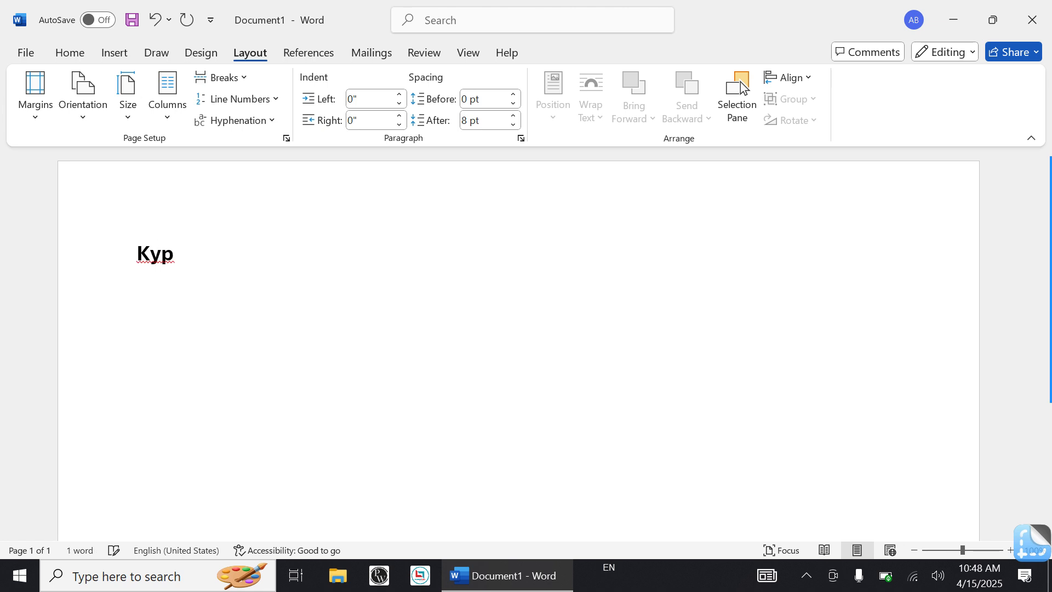
pyautogui.write('alamnagar')
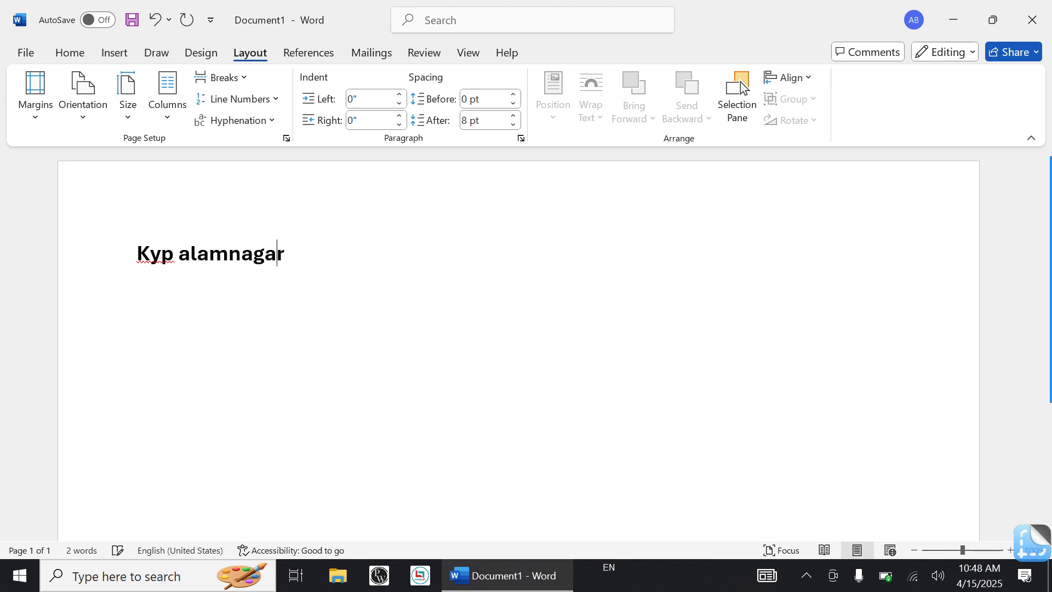
pyautogui.write(' is b')
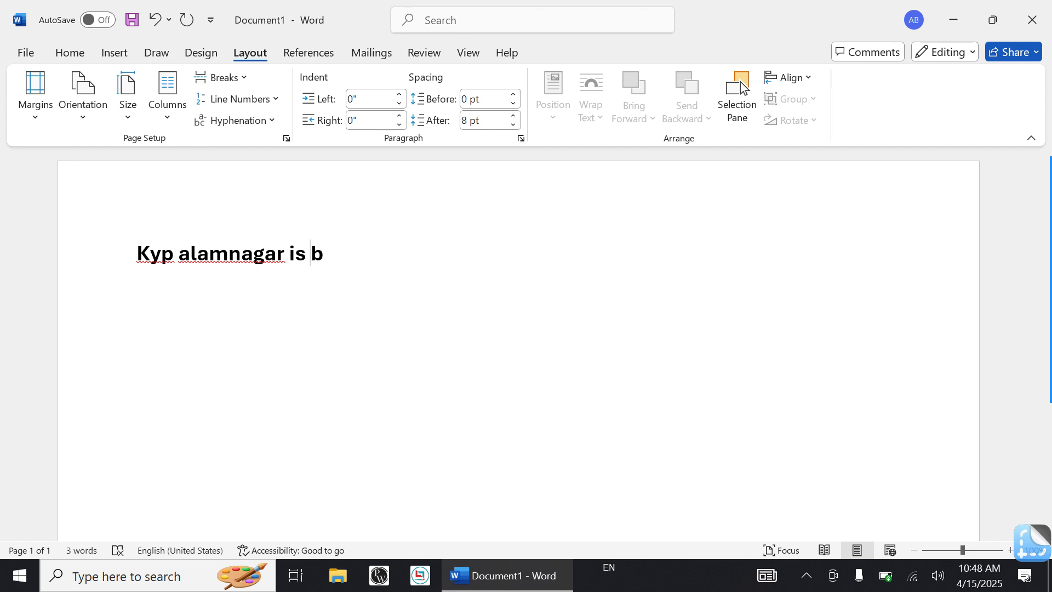
pyautogui.write('est com')
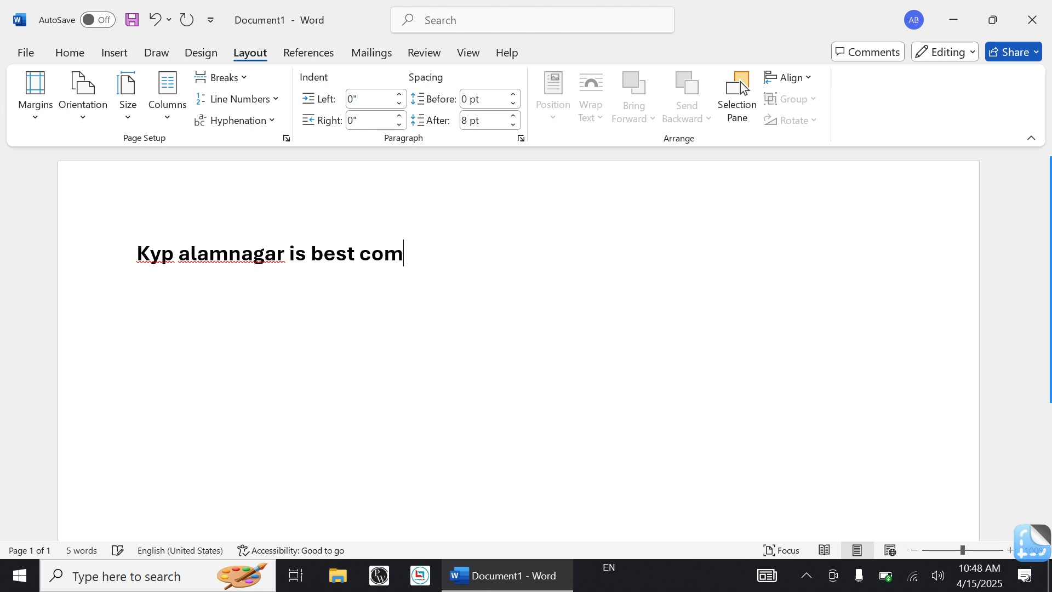
pyautogui.write('puter center')
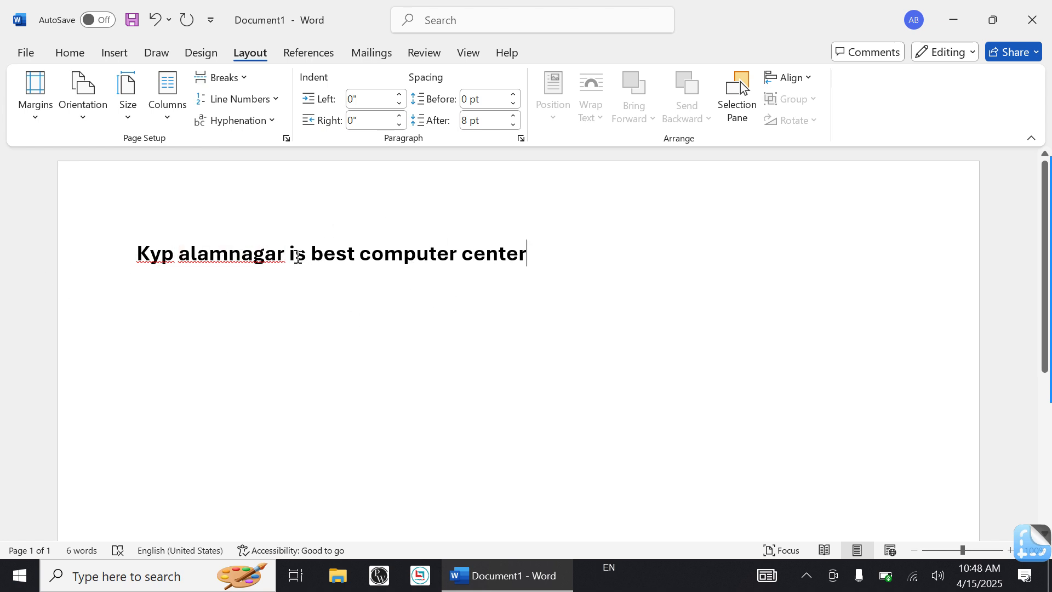
# - Insert the word "the" between "is" and "best" in the sentence, and start a new line below it
pyautogui.click(307, 255)
pyautogui.write('the')
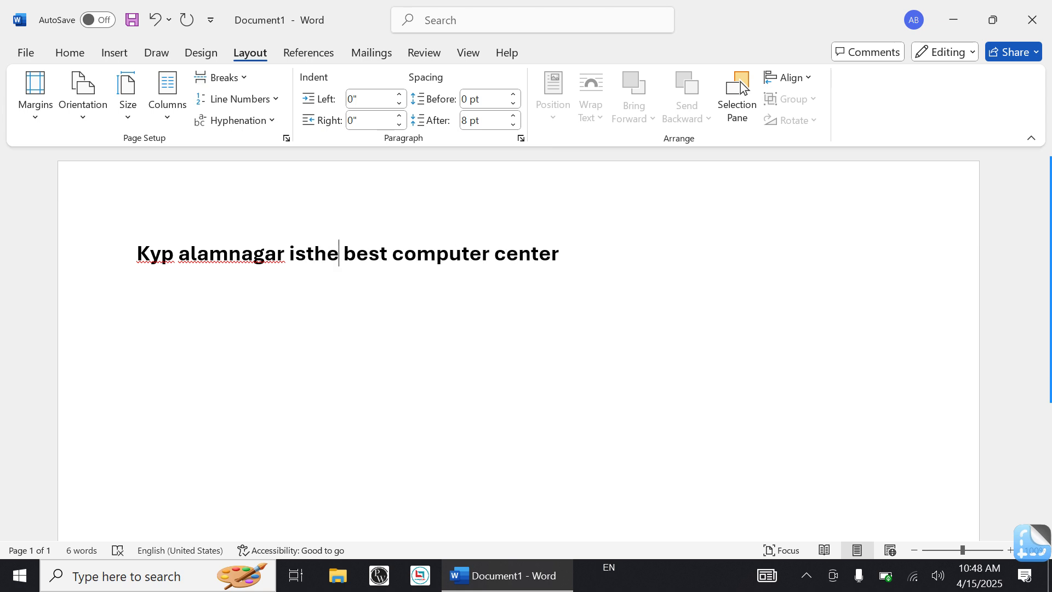
pyautogui.click(306, 255)
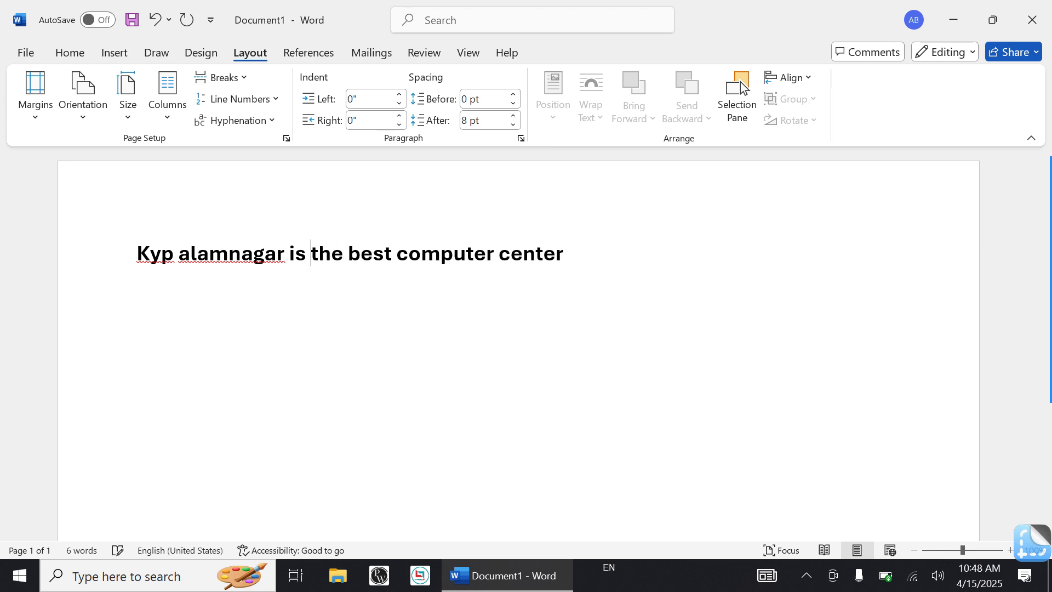
pyautogui.click(629, 253)
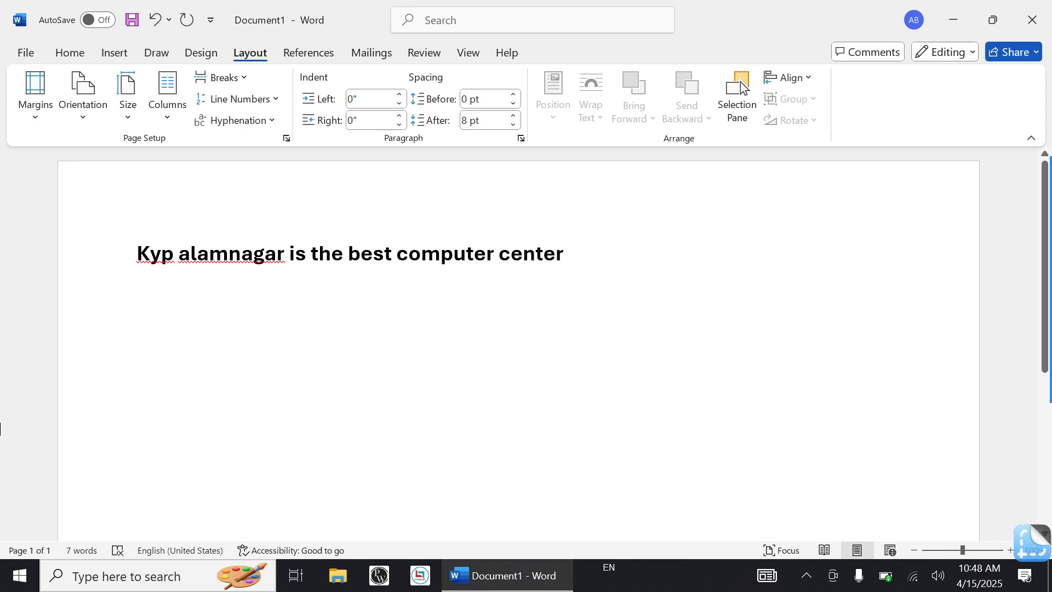
# - Copy the whole sentence line and paste it 14 times below, continuing onto a second page
pyautogui.moveTo(570, 292); pyautogui.dragTo(173, 299)
pyautogui.click(128, 255)
pyautogui.hotkey('ctrl', 'c')
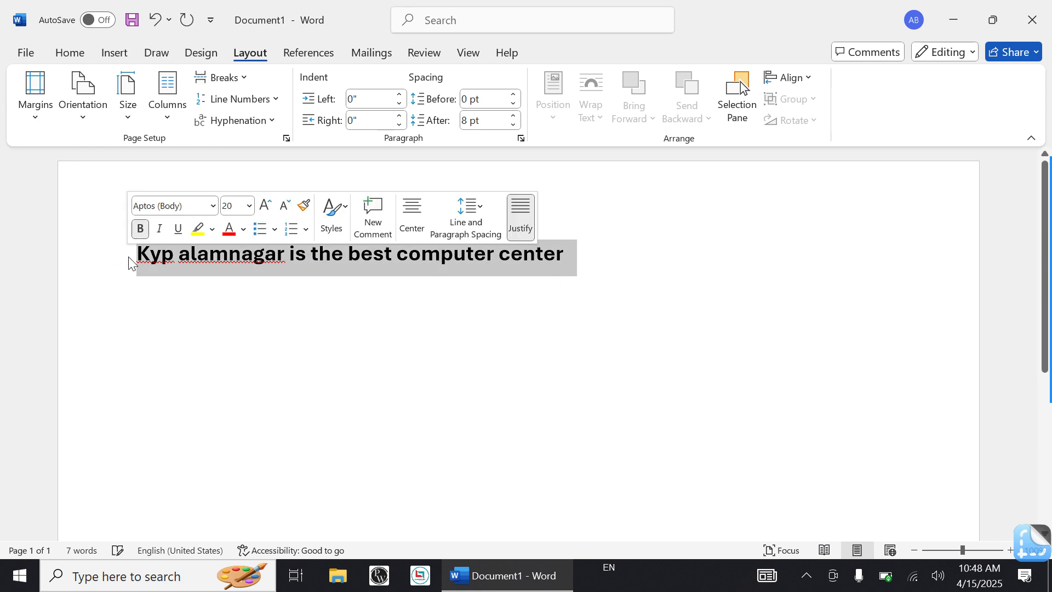
pyautogui.click(610, 246)
pyautogui.press('Down')
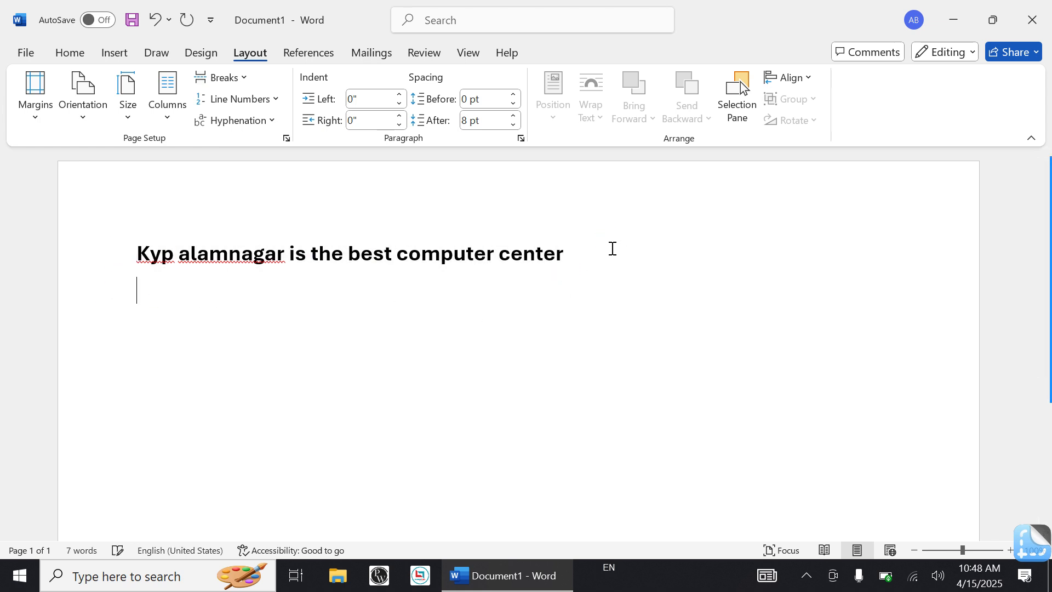
pyautogui.hotkey('ctrl', 'v')
pyautogui.hotkey('ctrl', 'v')
pyautogui.hotkey('ctrl', 'v')
pyautogui.hotkey('ctrl', 'v')
pyautogui.hotkey('ctrl', 'v')
pyautogui.hotkey('ctrl', 'v')
pyautogui.hotkey('ctrl', 'v')
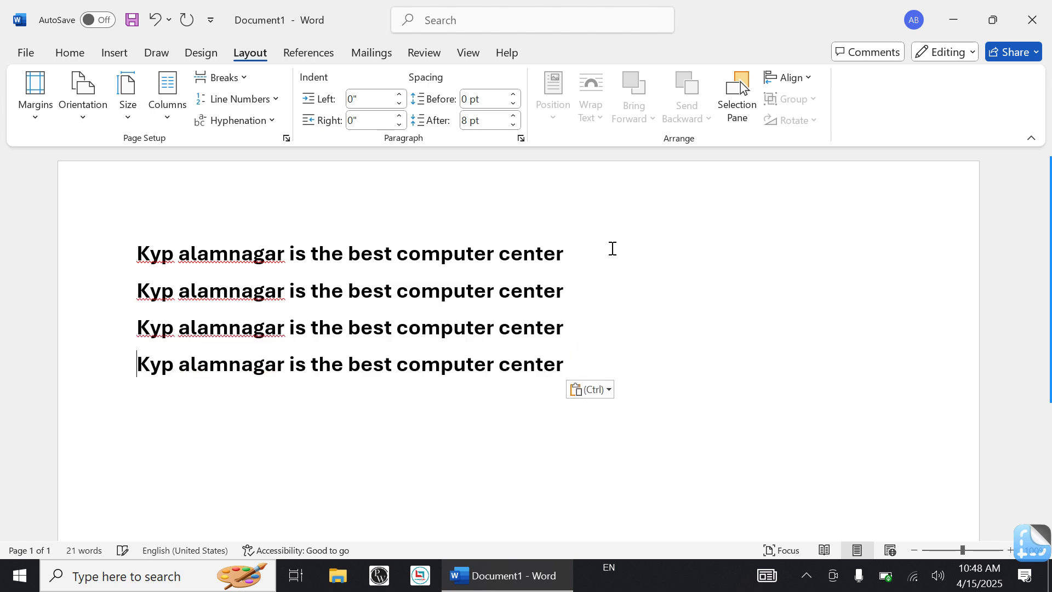
pyautogui.hotkey('ctrl', 'v')
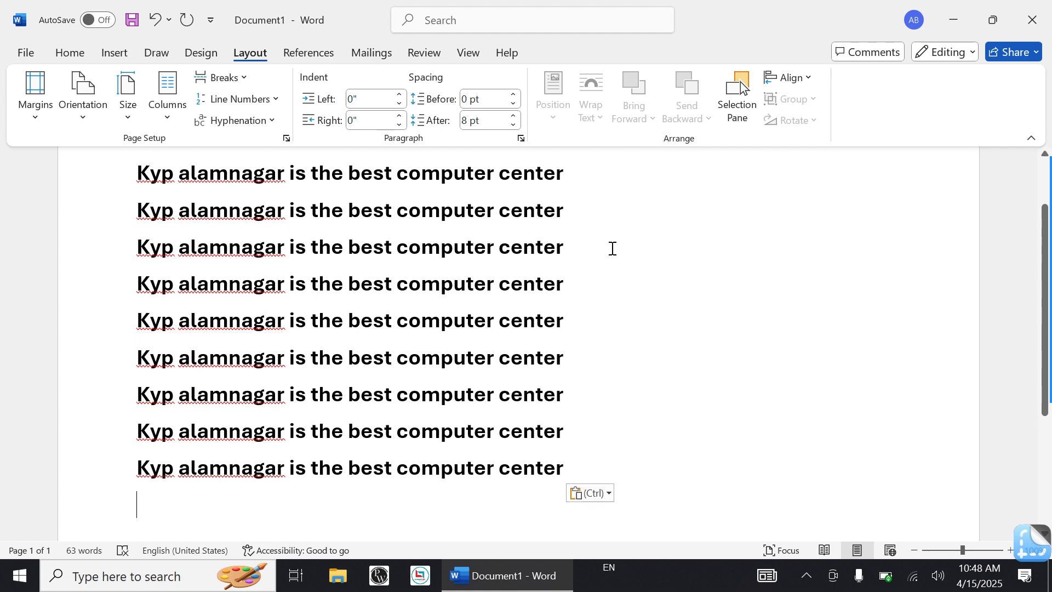
pyautogui.hotkey('ctrl', 'v')
pyautogui.hotkey('ctrl', 'v')
pyautogui.hotkey('ctrl', 'v')
pyautogui.hotkey('ctrl', 'v')
pyautogui.hotkey('ctrl', 'v')
pyautogui.hotkey('ctrl', 'v')
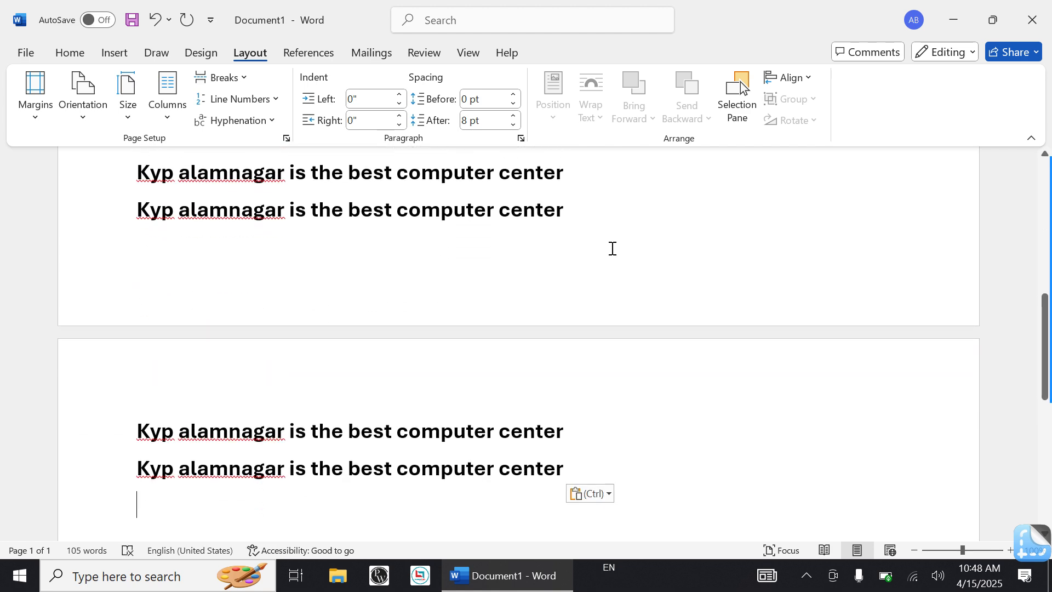
# - Arrange the document text in two columns and set the page orientation to portrait
pyautogui.click(173, 122)
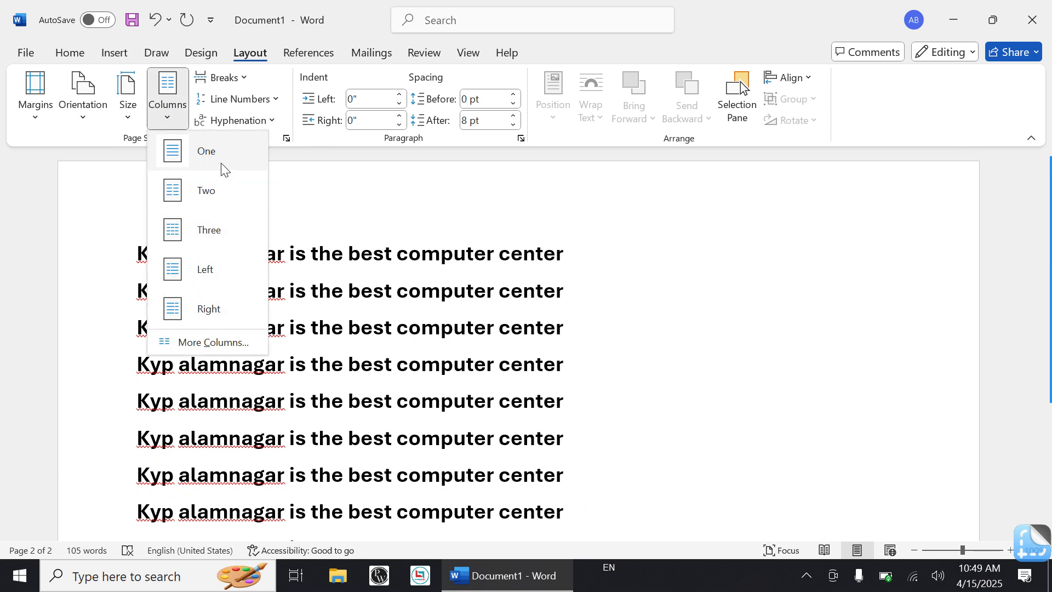
pyautogui.click(223, 188)
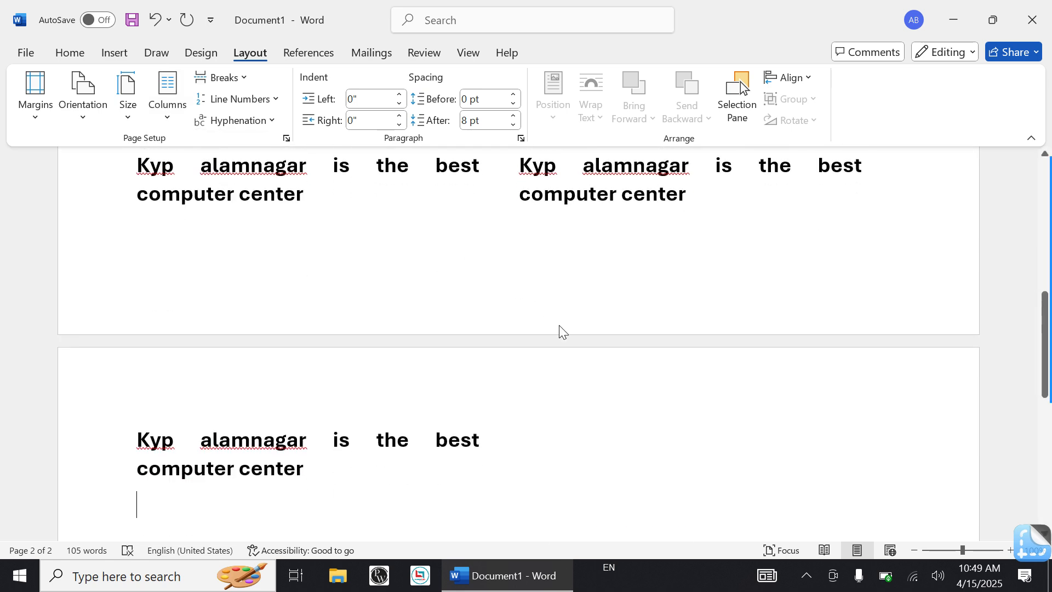
pyautogui.click(130, 111)
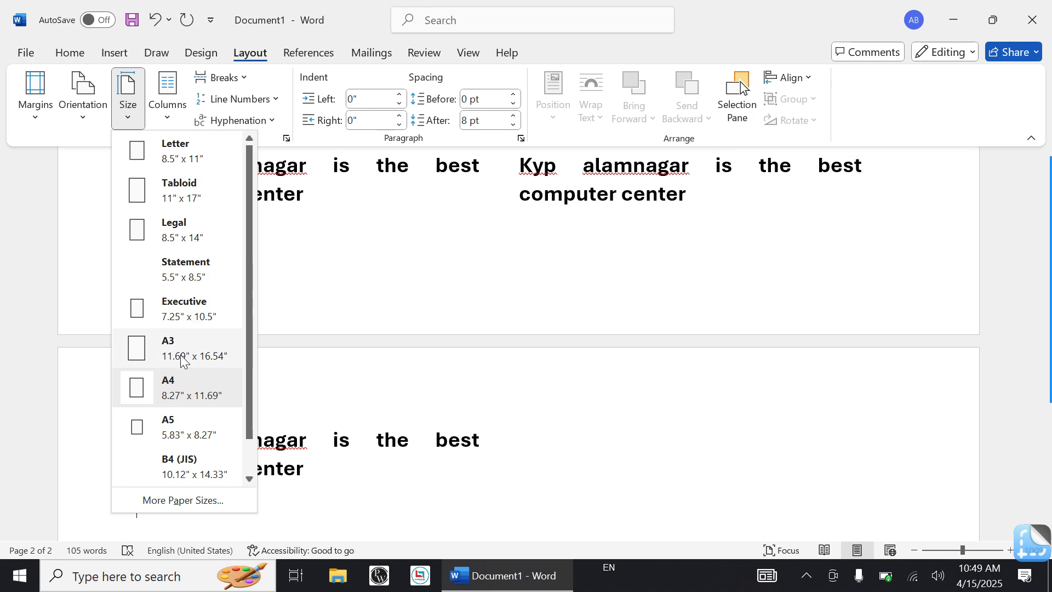
pyautogui.click(79, 119)
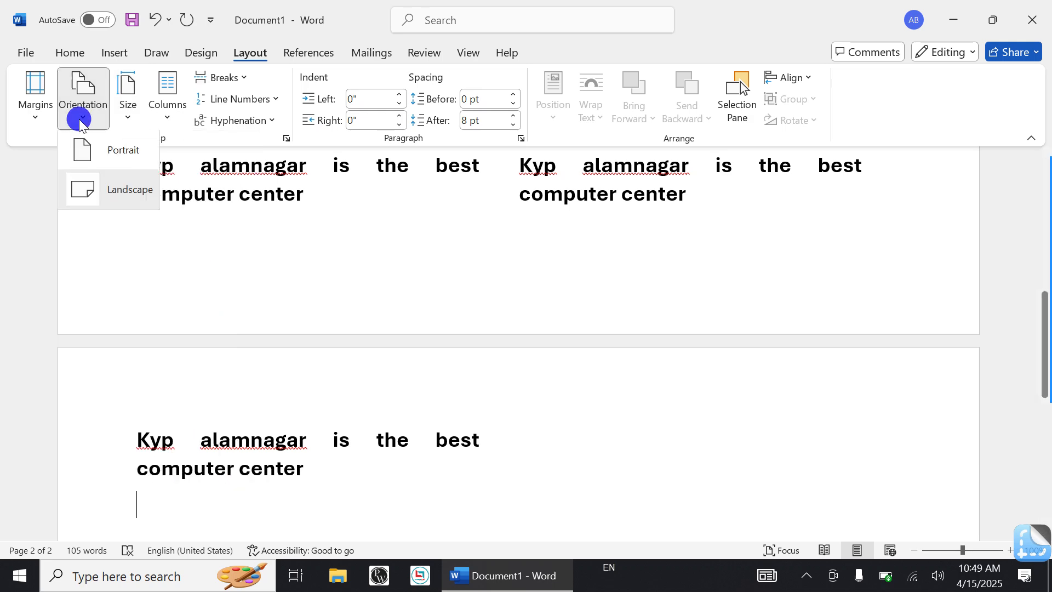
pyautogui.click(128, 148)
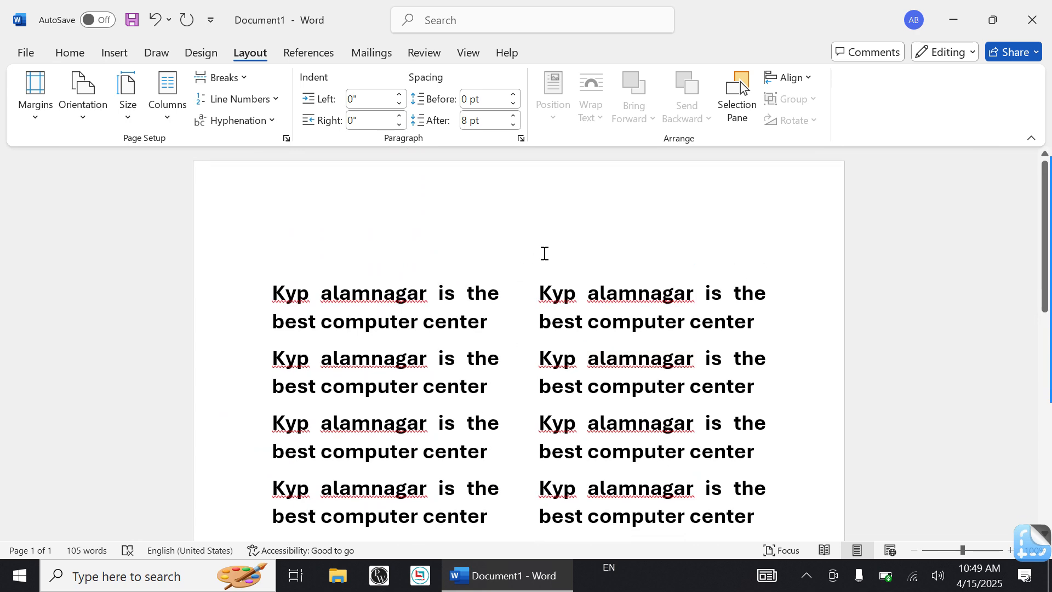
# - Switch the document text to one column and back to two columns, checking the two-column layout down the page
pyautogui.click(171, 102)
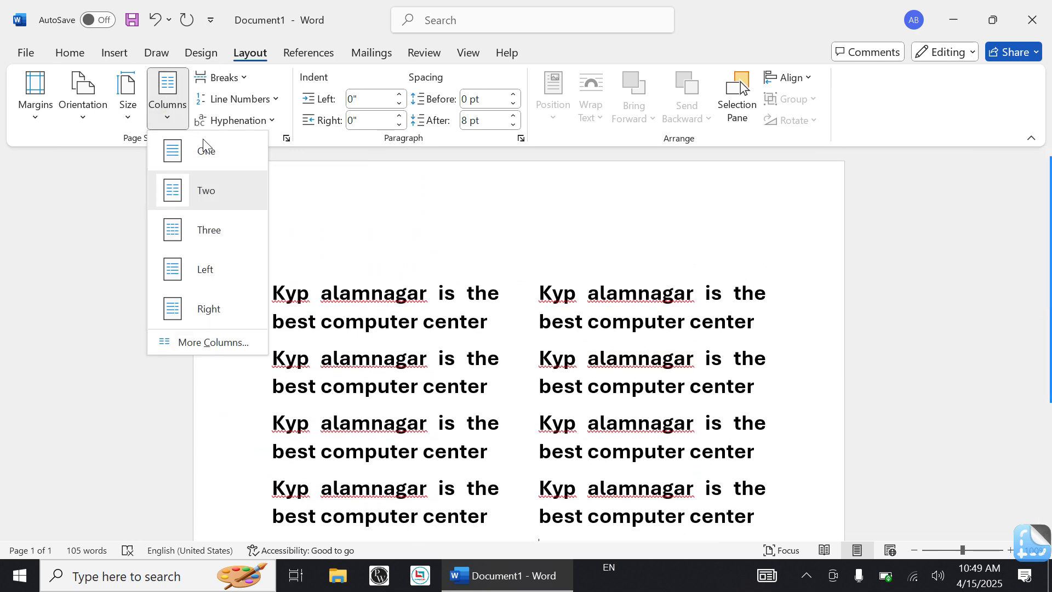
pyautogui.click(213, 156)
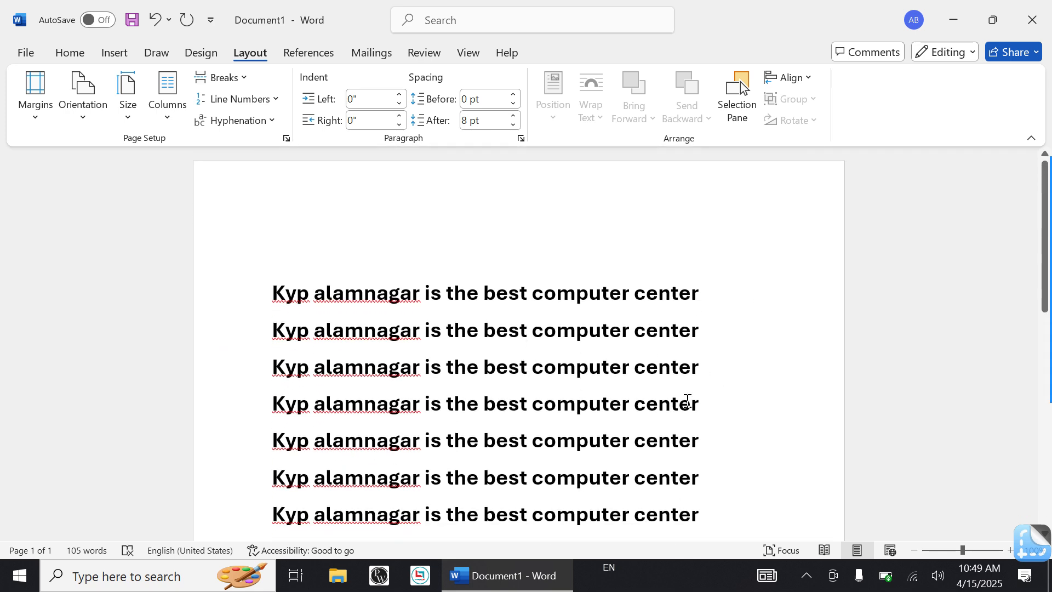
pyautogui.click(167, 108)
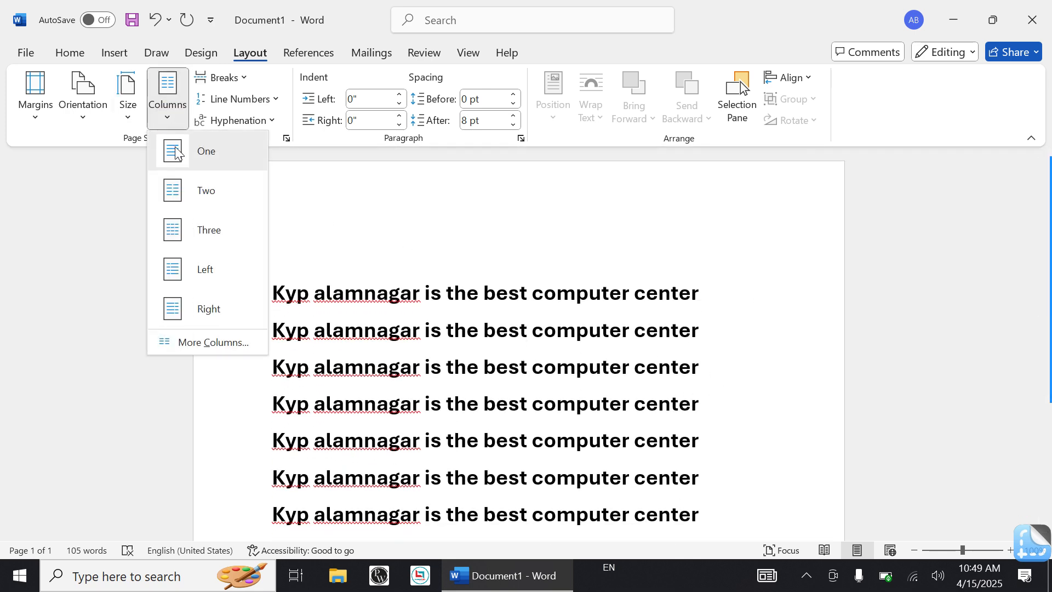
pyautogui.click(224, 192)
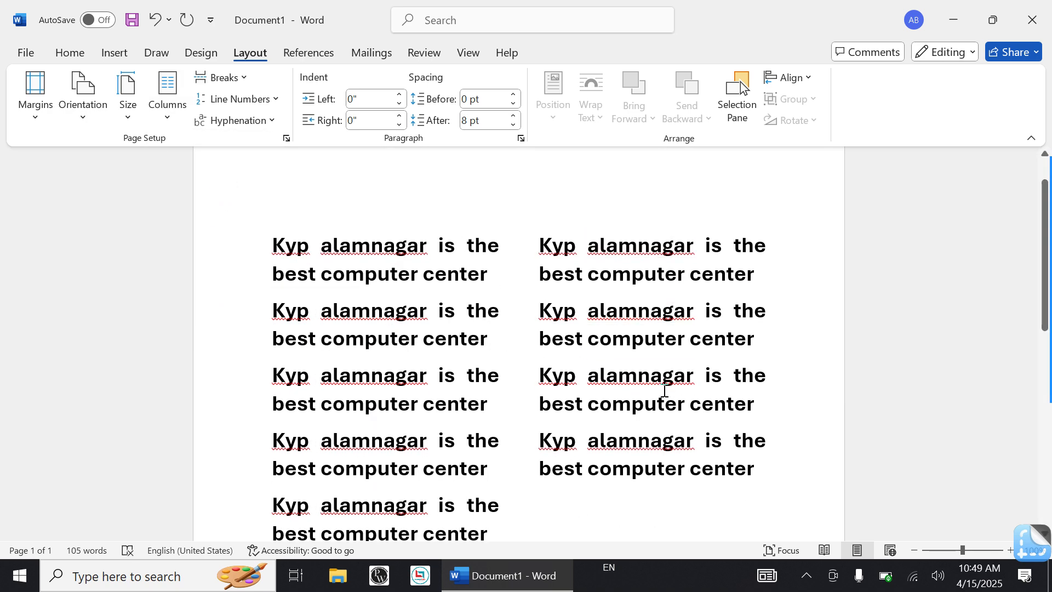
pyautogui.scroll(-4, 664, 390)
pyautogui.scroll(-3, 664, 390)
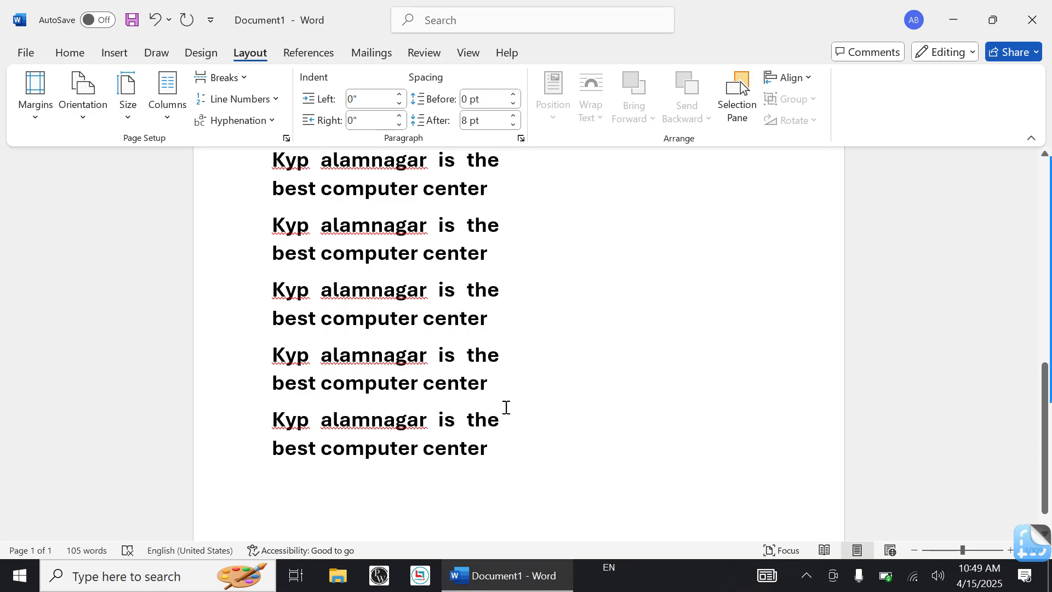
pyautogui.scroll(1, 641, 422)
pyautogui.scroll(8, 645, 426)
pyautogui.scroll(-3, 644, 426)
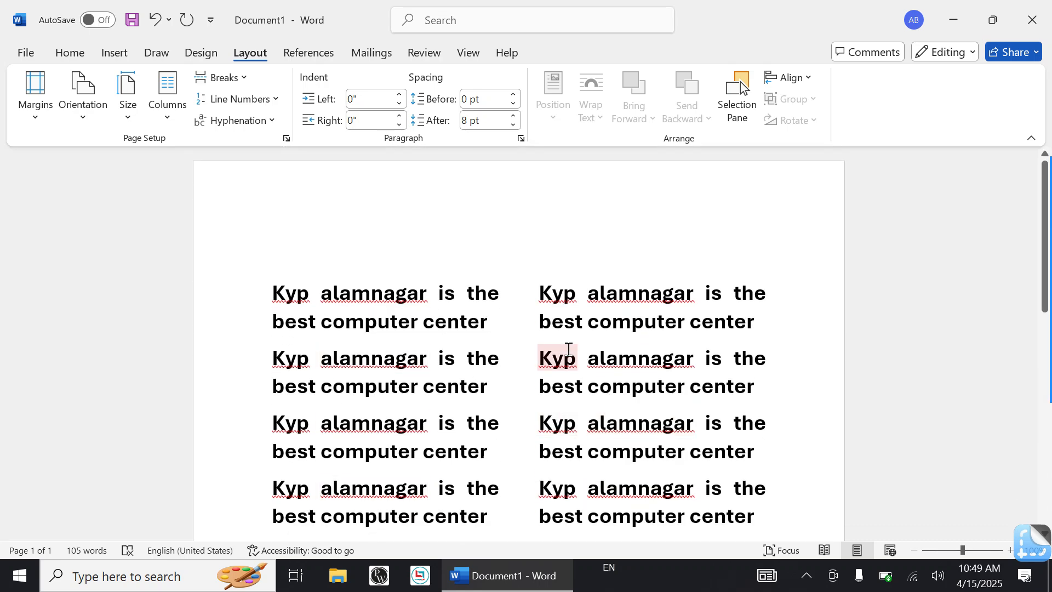
# - Arrange the document text in three columns, check it across the pages, and return it to a single column
pyautogui.click(174, 113)
pyautogui.click(219, 226)
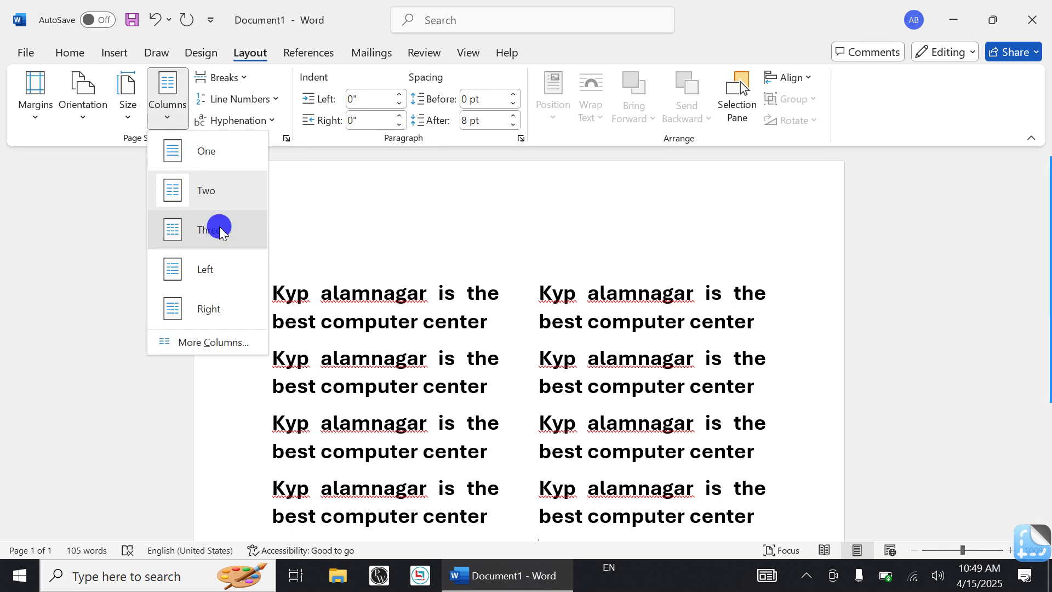
pyautogui.scroll(-5, 474, 312)
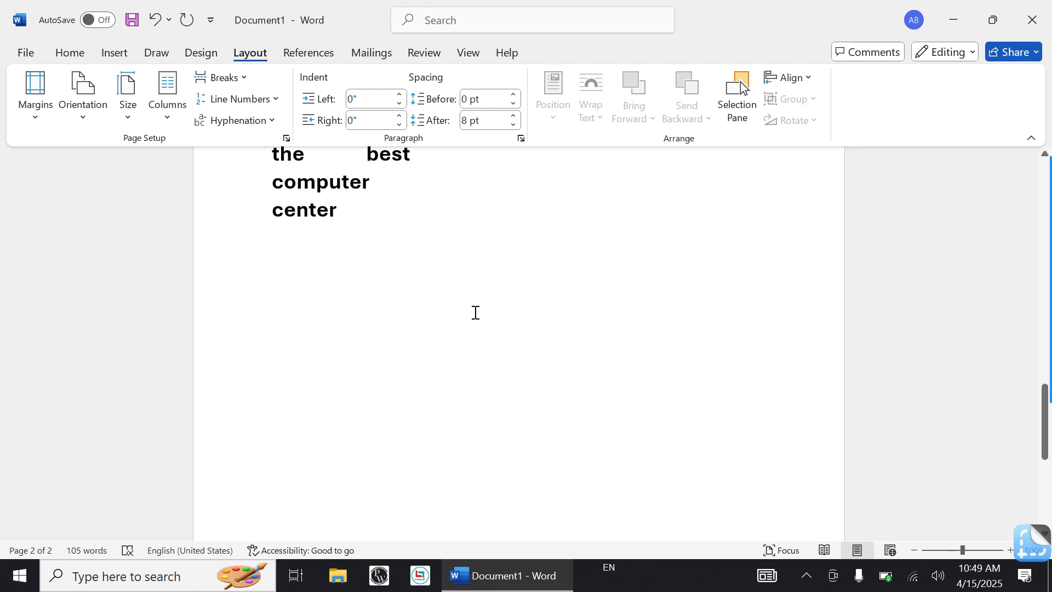
pyautogui.scroll(-1, 475, 312)
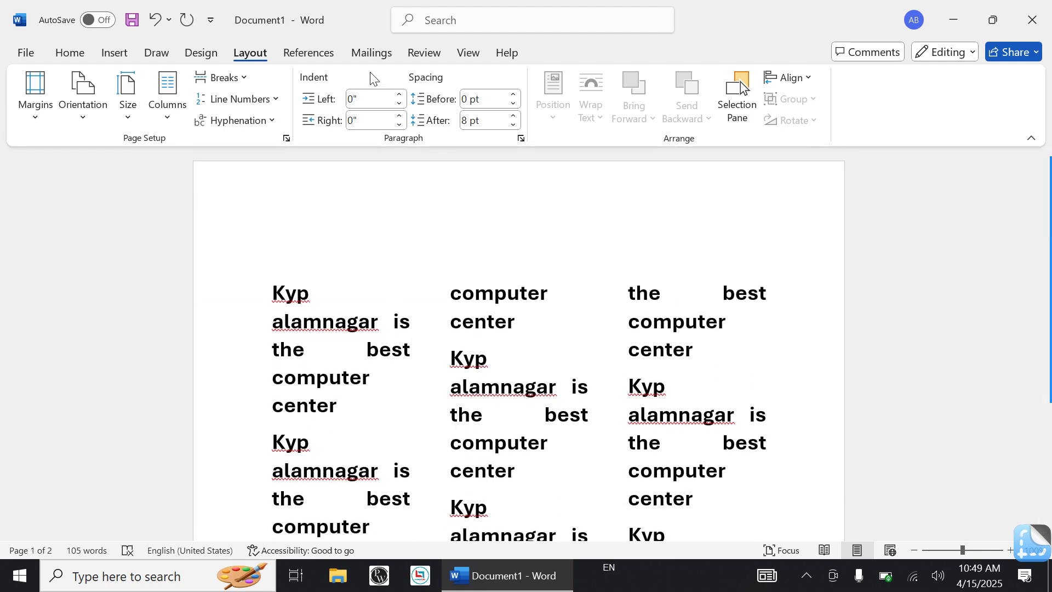
pyautogui.click(167, 116)
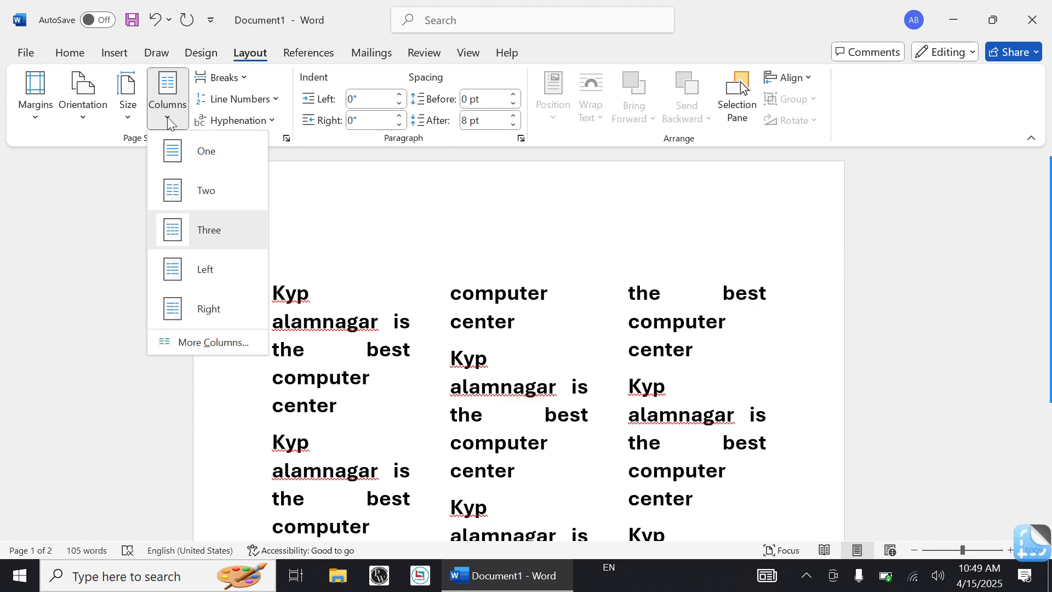
pyautogui.click(236, 152)
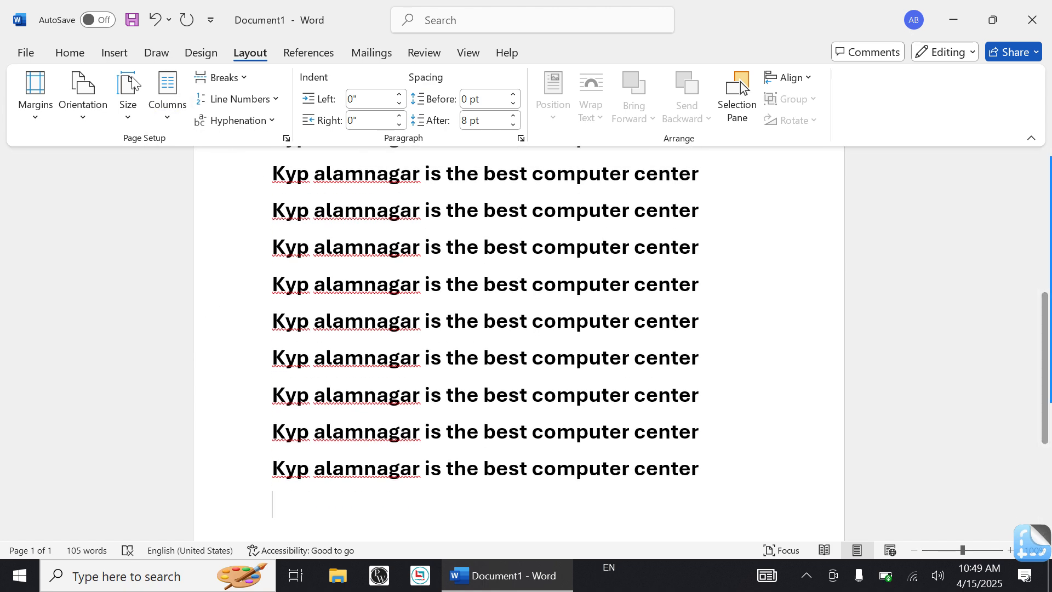
# - Open the custom column settings and set the number of columns to 4
pyautogui.click(175, 114)
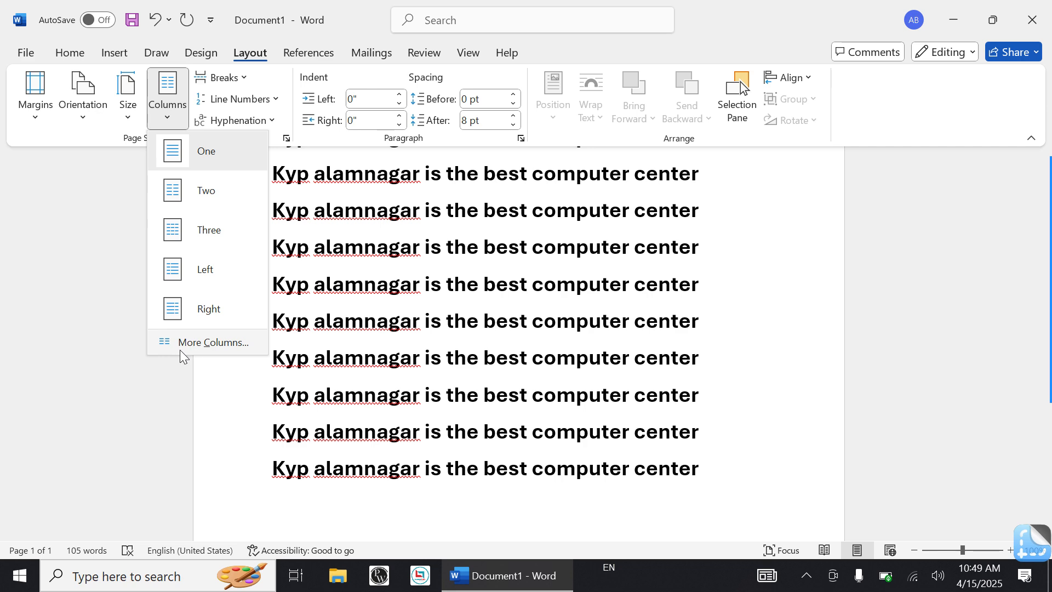
pyautogui.click(227, 341)
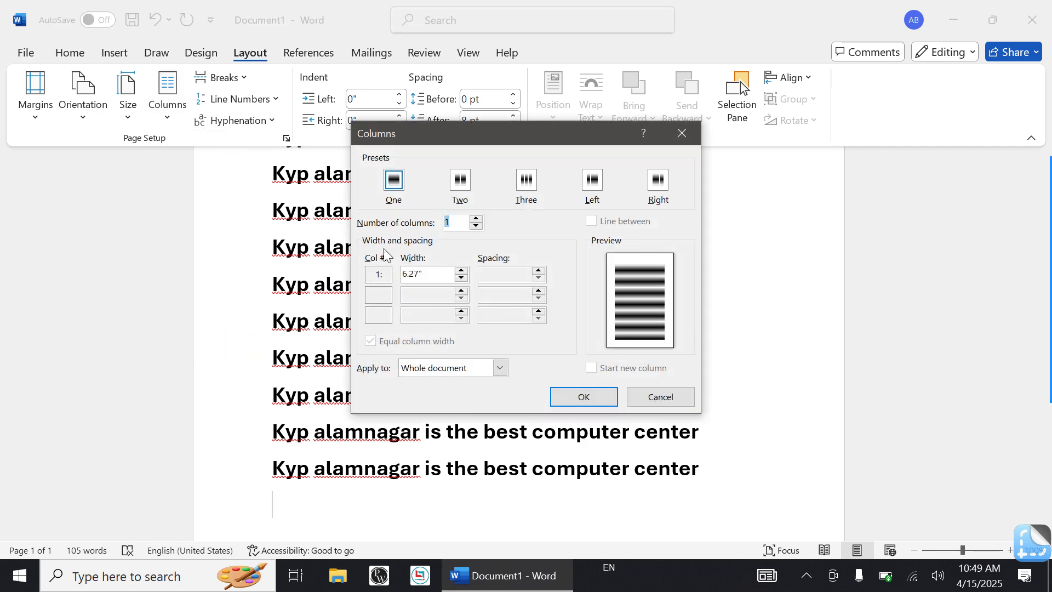
pyautogui.click(476, 218)
pyautogui.click(476, 218)
pyautogui.click(476, 218)
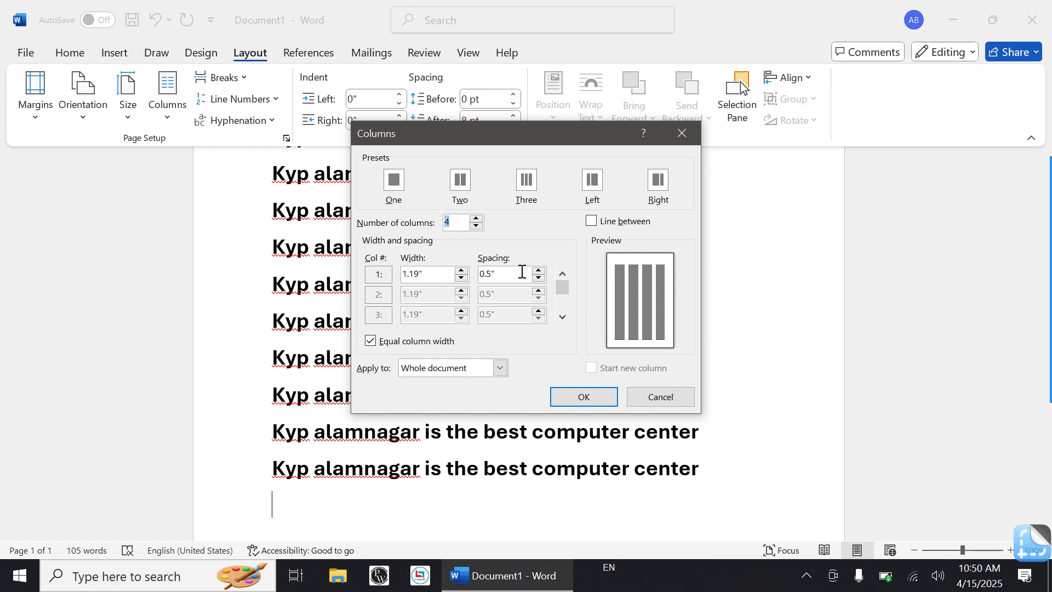
# - Set the spacing between the four equal columns to 0.4" and apply the layout to the whole document
pyautogui.click(539, 271)
pyautogui.click(538, 270)
pyautogui.click(538, 271)
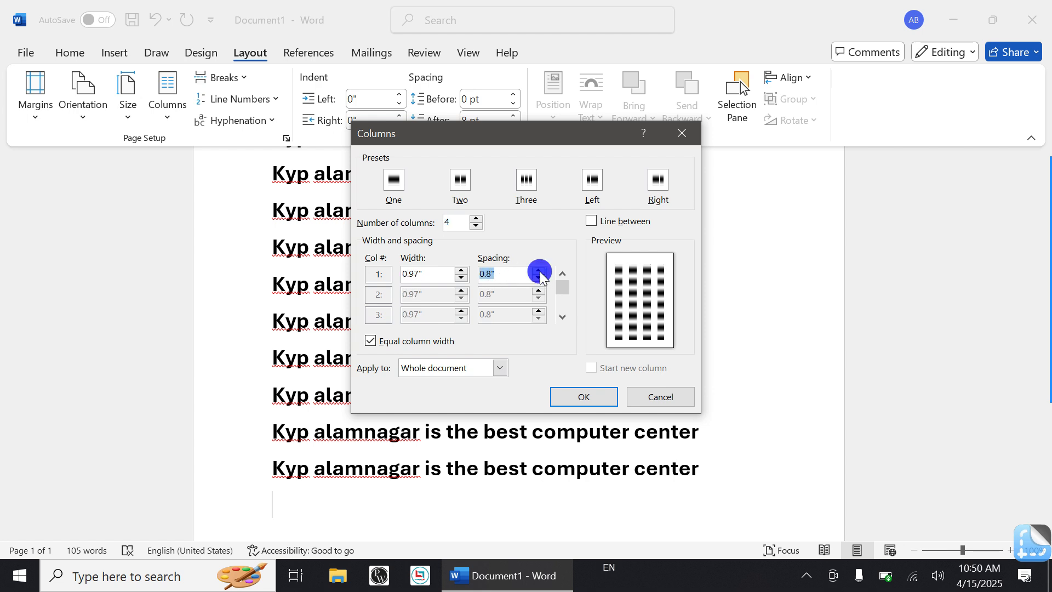
pyautogui.click(538, 271)
pyautogui.click(538, 270)
pyautogui.click(539, 277)
pyautogui.click(539, 278)
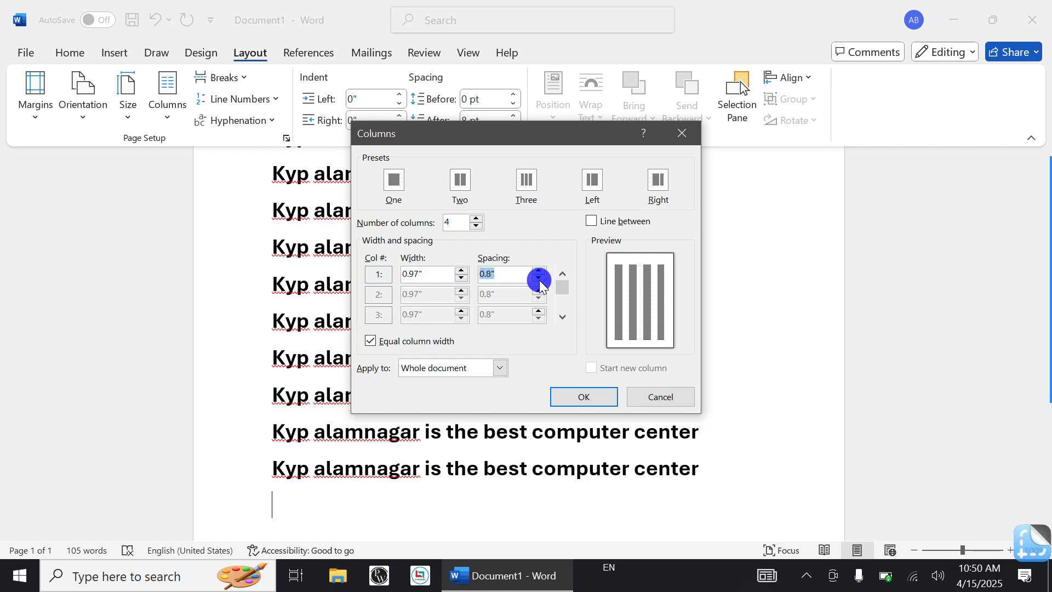
pyautogui.click(538, 278)
pyautogui.click(539, 278)
pyautogui.click(539, 278)
pyautogui.click(539, 277)
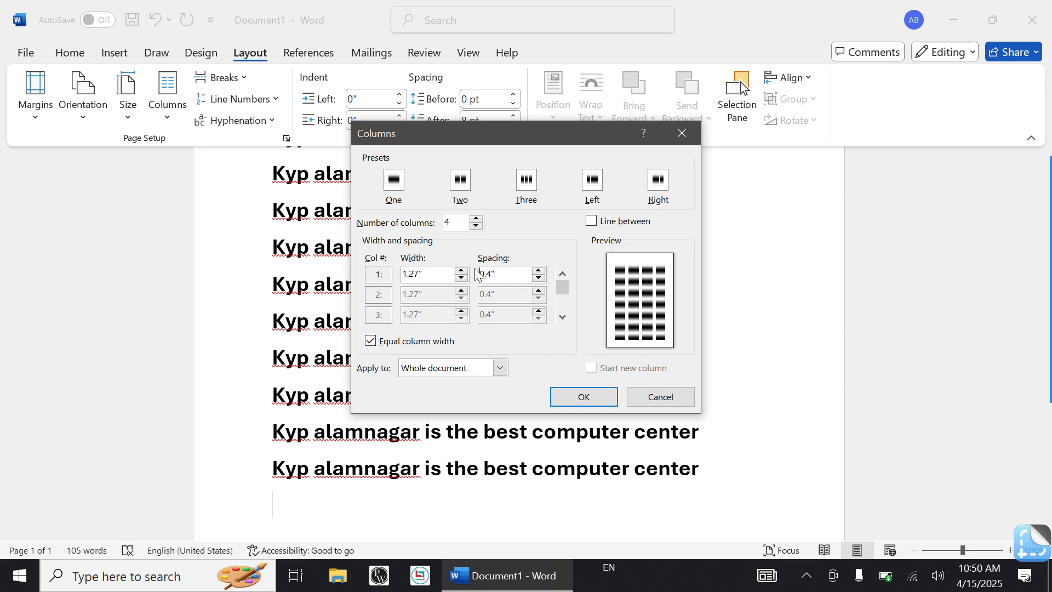
pyautogui.click(592, 400)
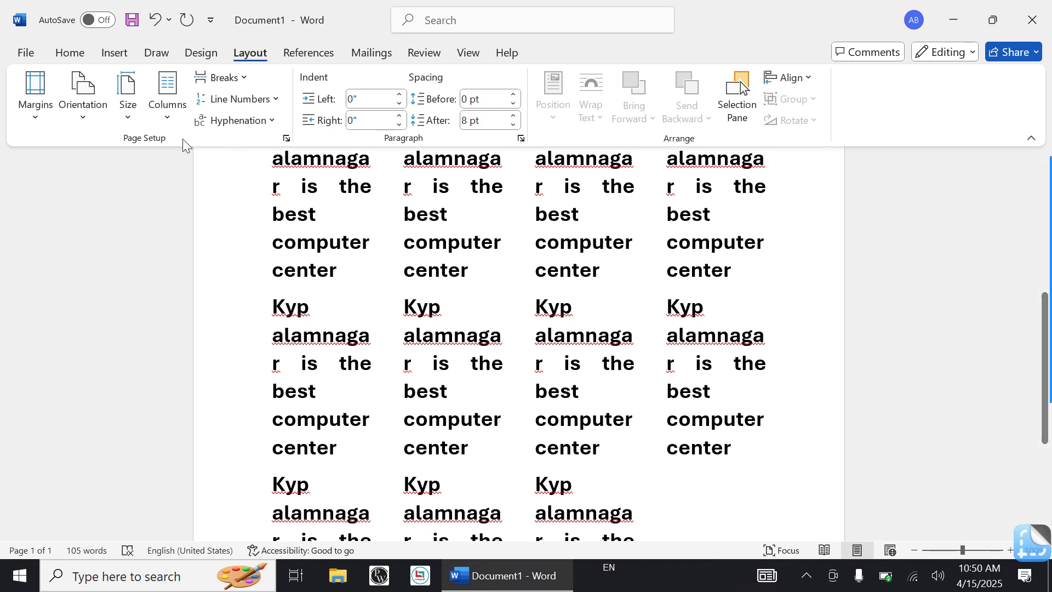
# - Return the document text to a single column and view the available page and section break types
pyautogui.click(166, 106)
pyautogui.click(219, 159)
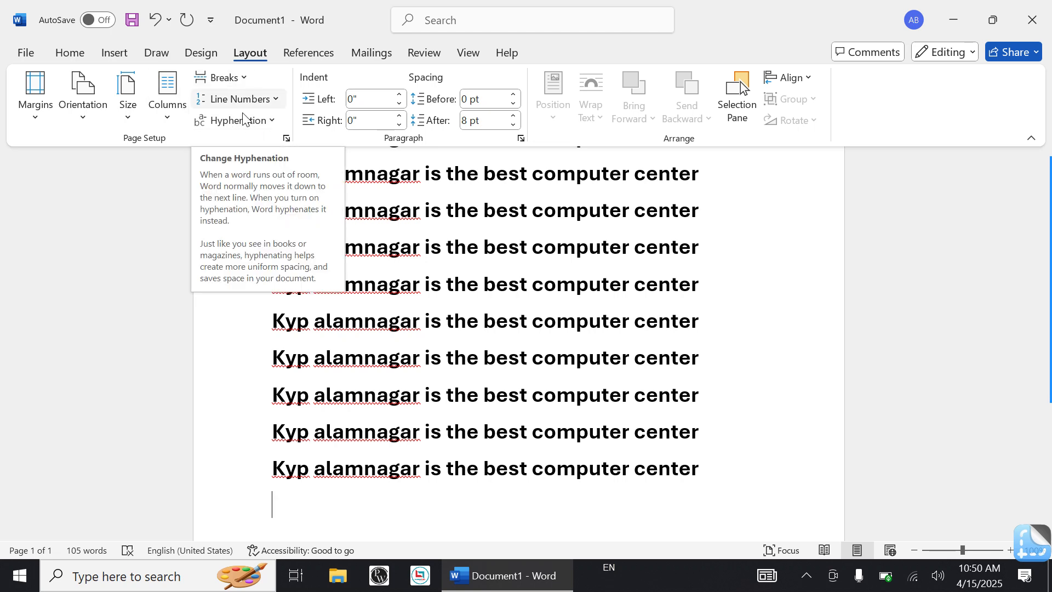
pyautogui.click(241, 77)
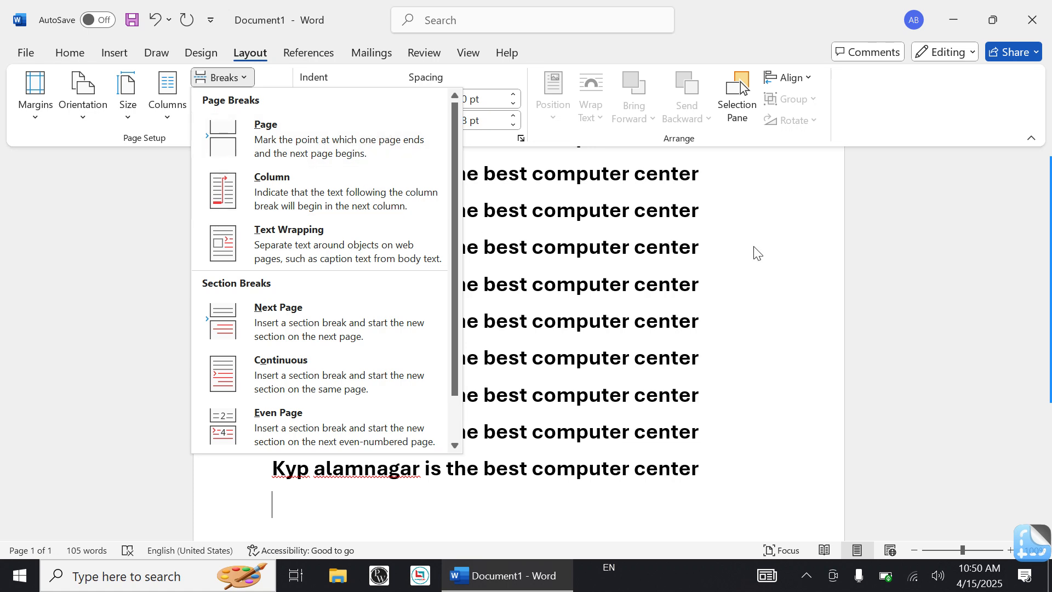
pyautogui.click(763, 232)
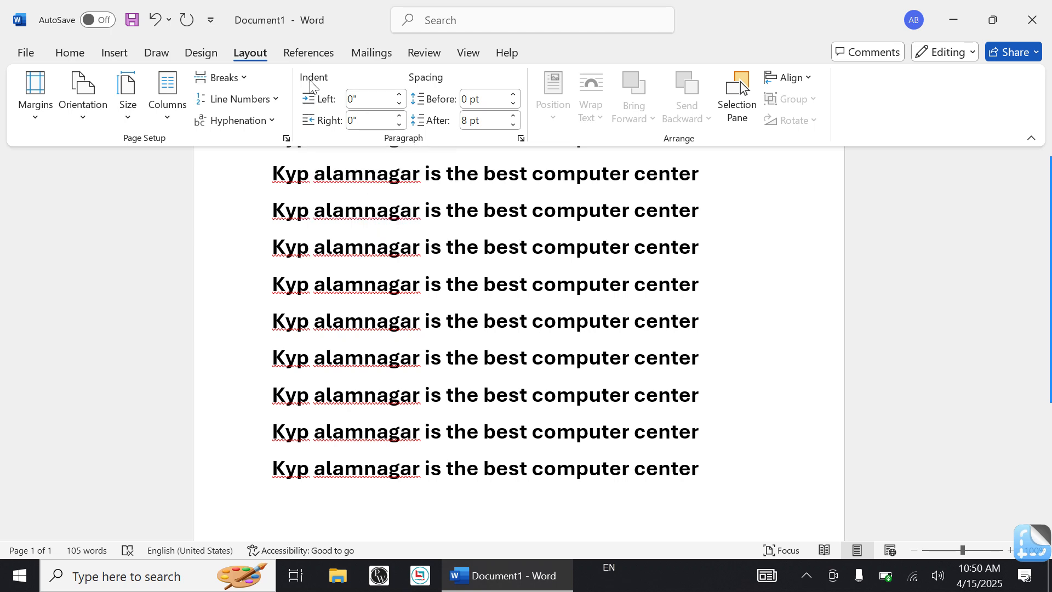
# - Increase the paragraph indent of the empty line below the last sentence
pyautogui.click(65, 56)
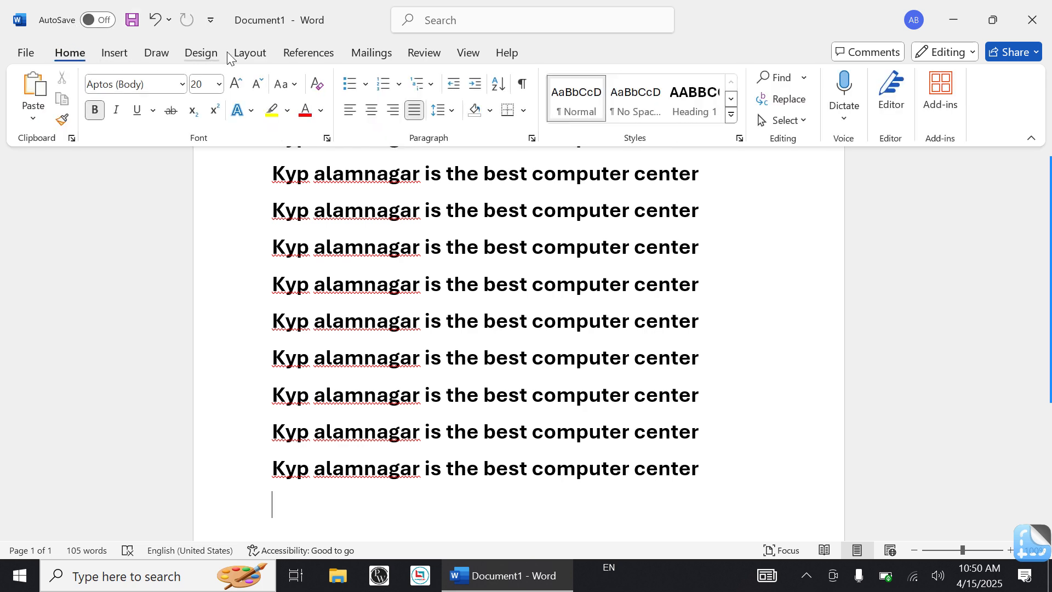
pyautogui.click(474, 84)
pyautogui.click(475, 84)
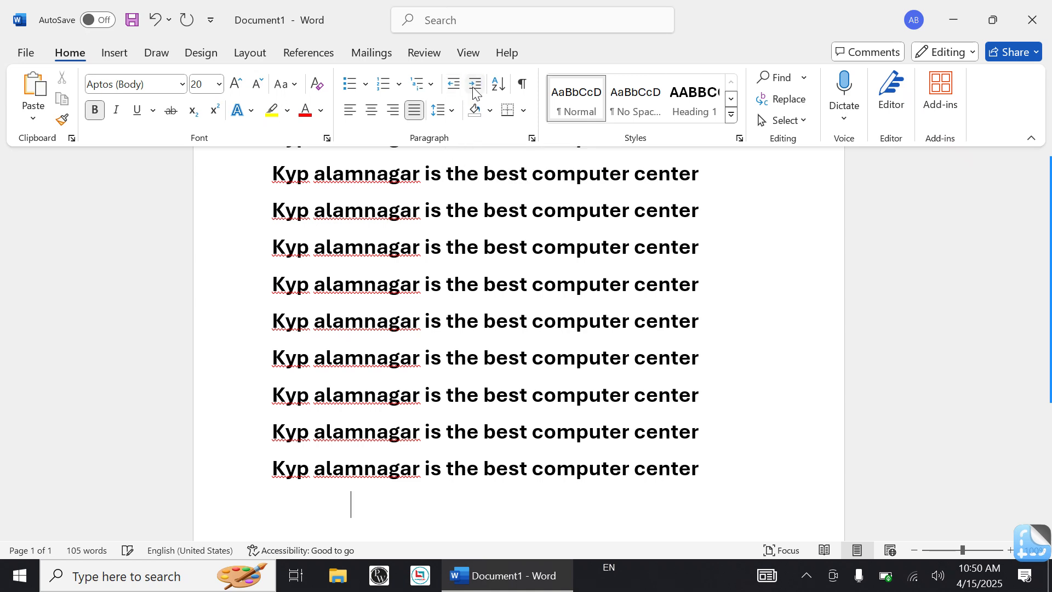
pyautogui.click(474, 84)
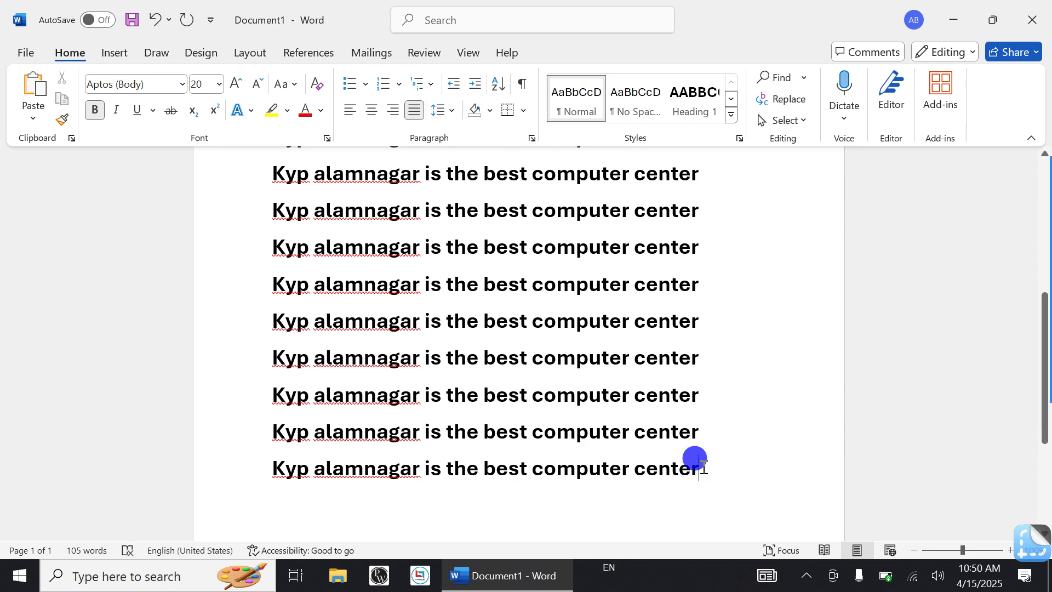
# - Select all the sentence lines, increase their paragraph indent and decrease it back to the margin
pyautogui.moveTo(692, 460); pyautogui.dragTo(170, 5)
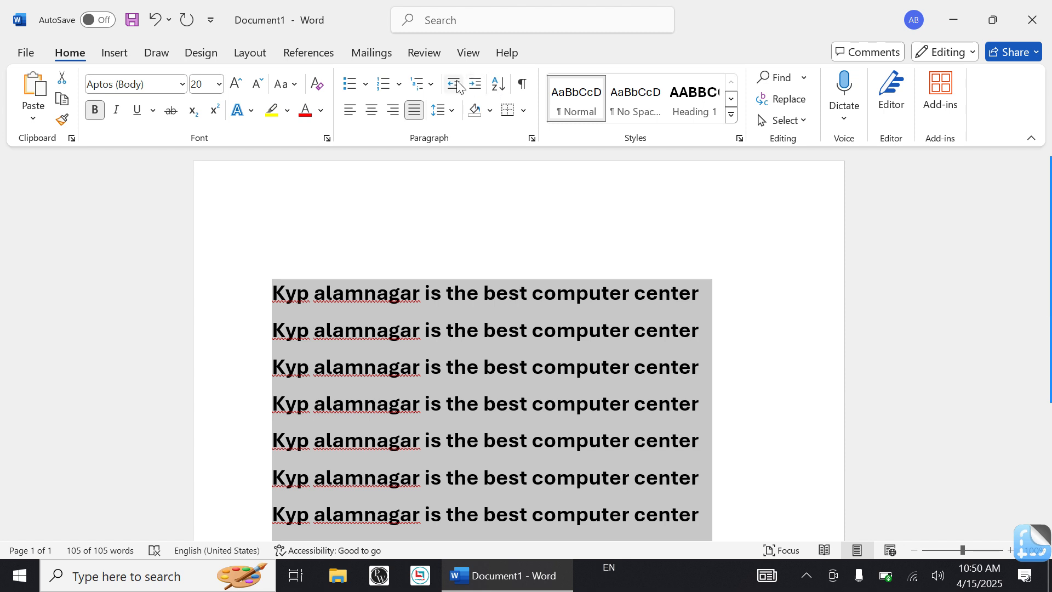
pyautogui.click(473, 84)
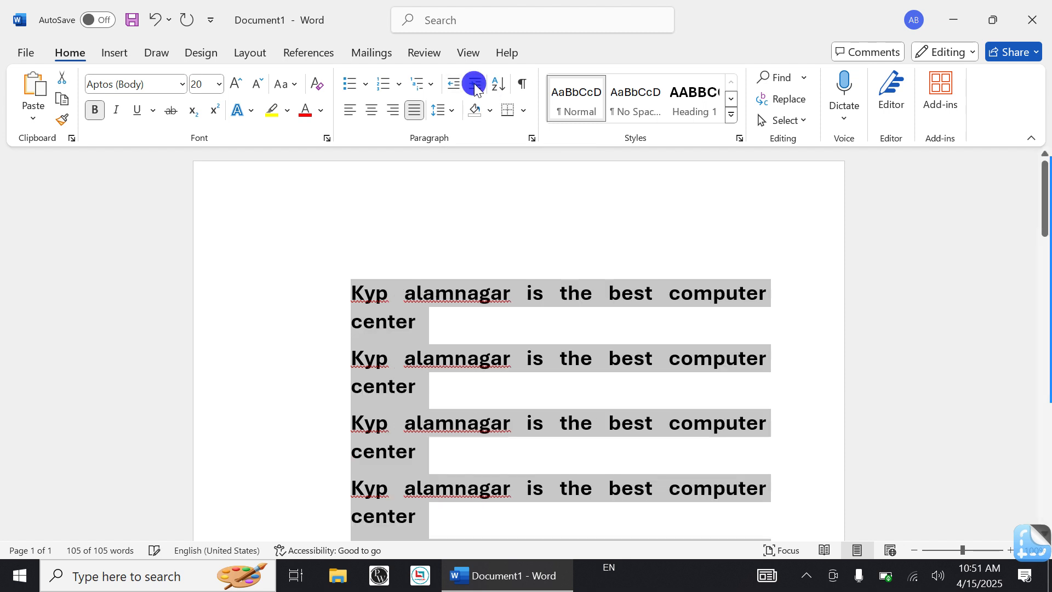
pyautogui.click(449, 87)
pyautogui.click(449, 88)
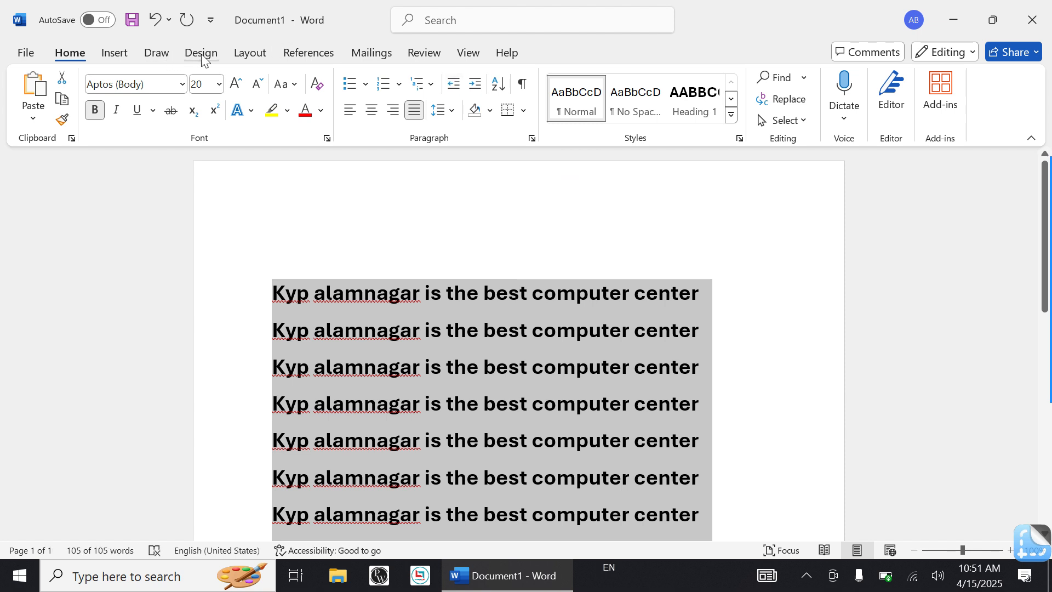
# - Try a left indent of 0.5" on the selected lines and reduce it to 0.1"
pyautogui.click(240, 52)
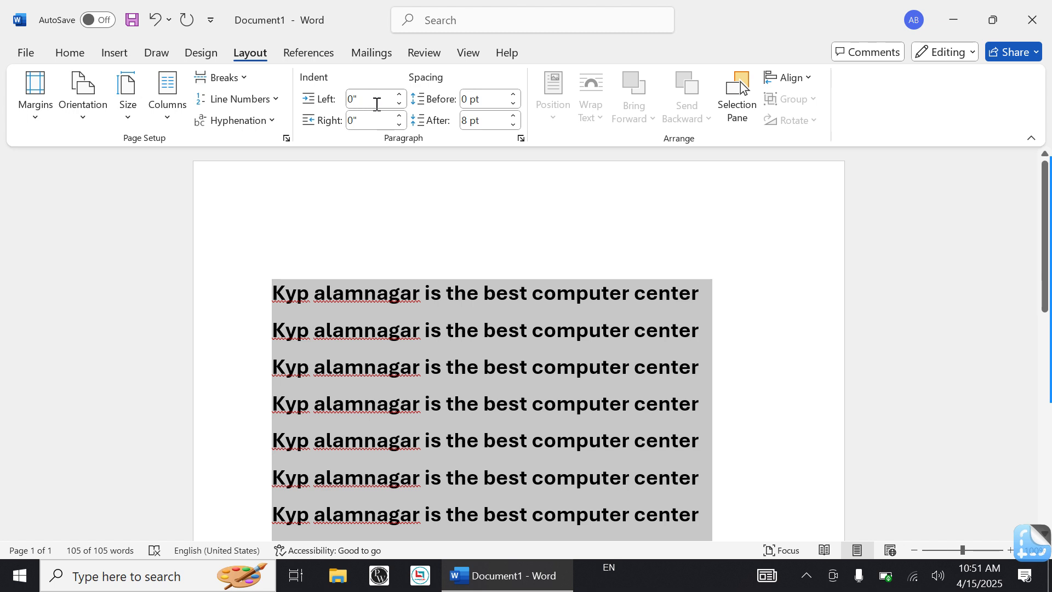
pyautogui.click(398, 94)
pyautogui.click(399, 94)
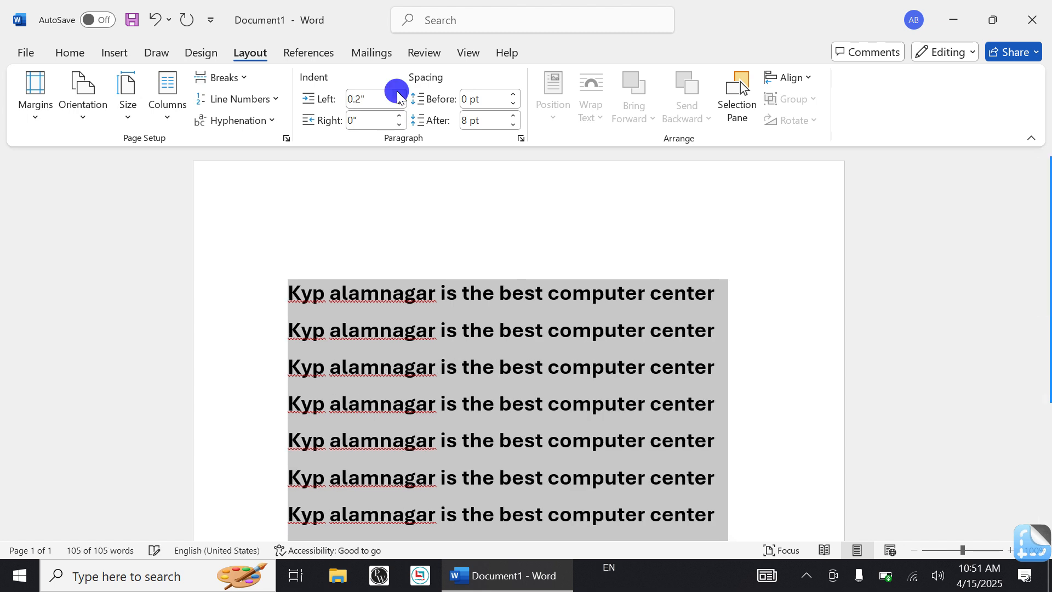
pyautogui.click(398, 94)
pyautogui.click(398, 94)
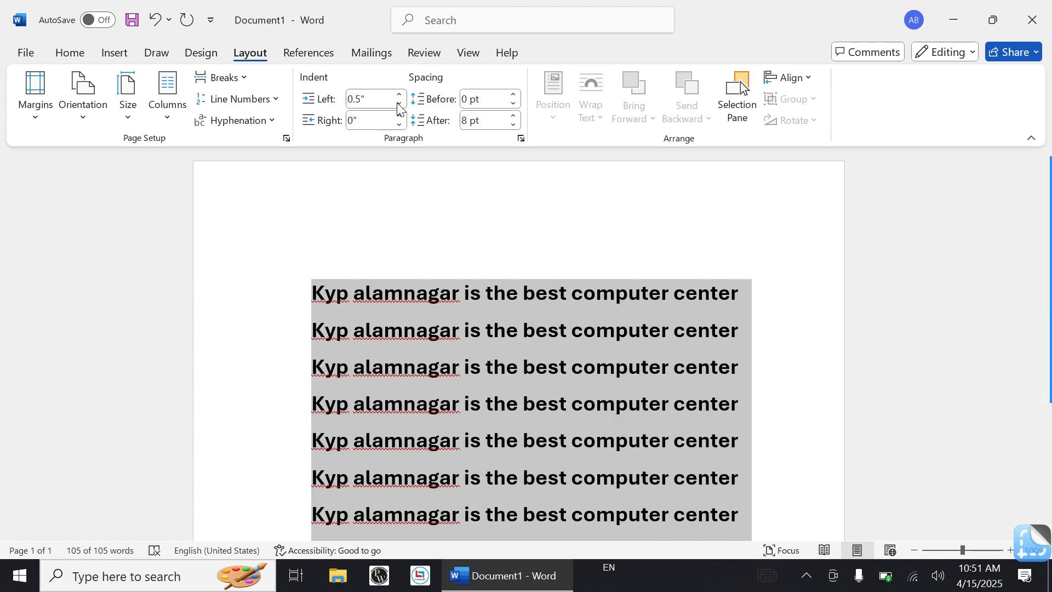
pyautogui.click(398, 106)
pyautogui.click(399, 106)
pyautogui.click(399, 106)
pyautogui.click(399, 106)
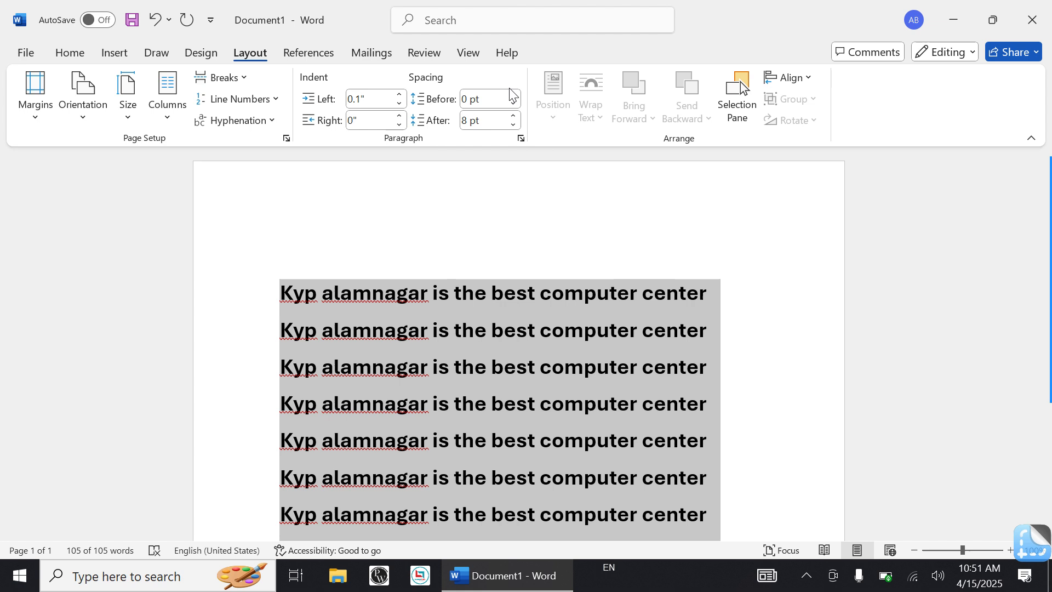
# - Set the spacing before the selected paragraphs to 42 pt
pyautogui.click(514, 93)
pyautogui.click(514, 93)
pyautogui.click(514, 93)
pyautogui.click(514, 92)
pyautogui.click(514, 93)
pyautogui.click(513, 93)
pyautogui.click(514, 93)
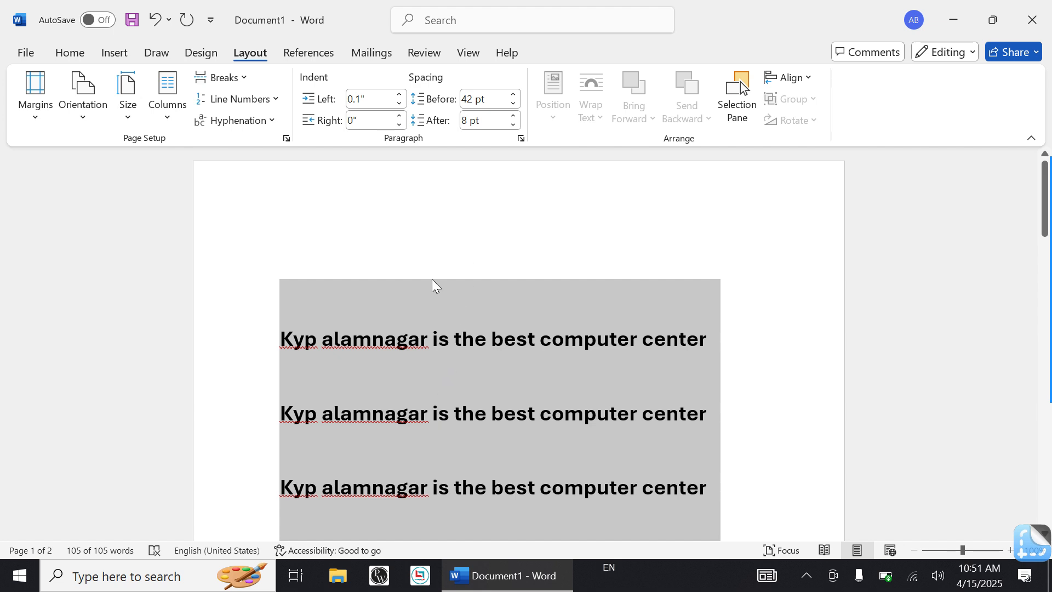
# - Lower the spacing before the selected paragraphs to Auto
pyautogui.click(511, 100)
pyautogui.click(512, 102)
pyautogui.click(512, 102)
pyautogui.click(512, 102)
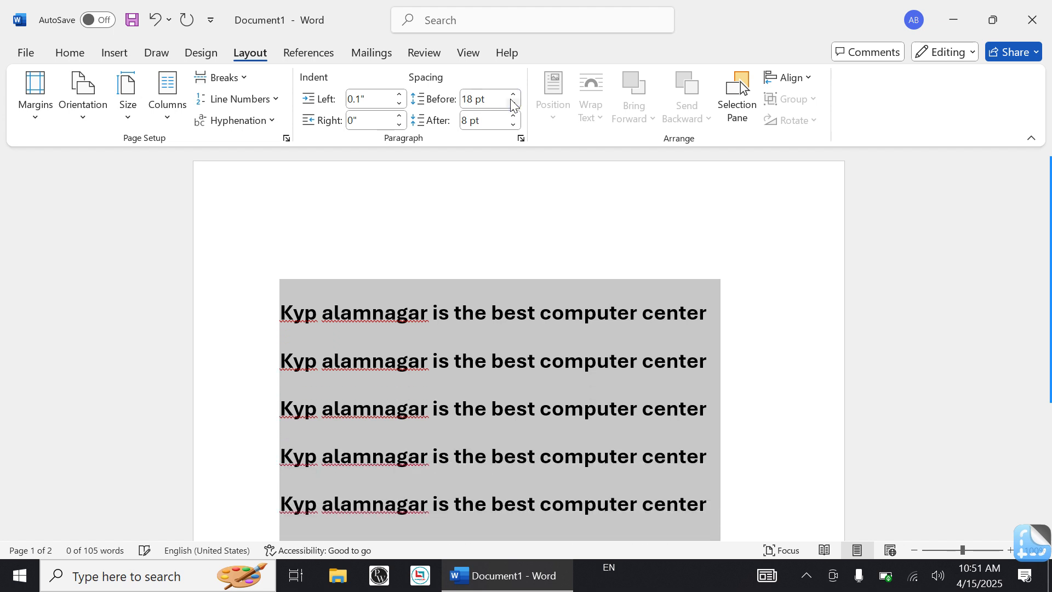
pyautogui.click(512, 101)
pyautogui.click(512, 103)
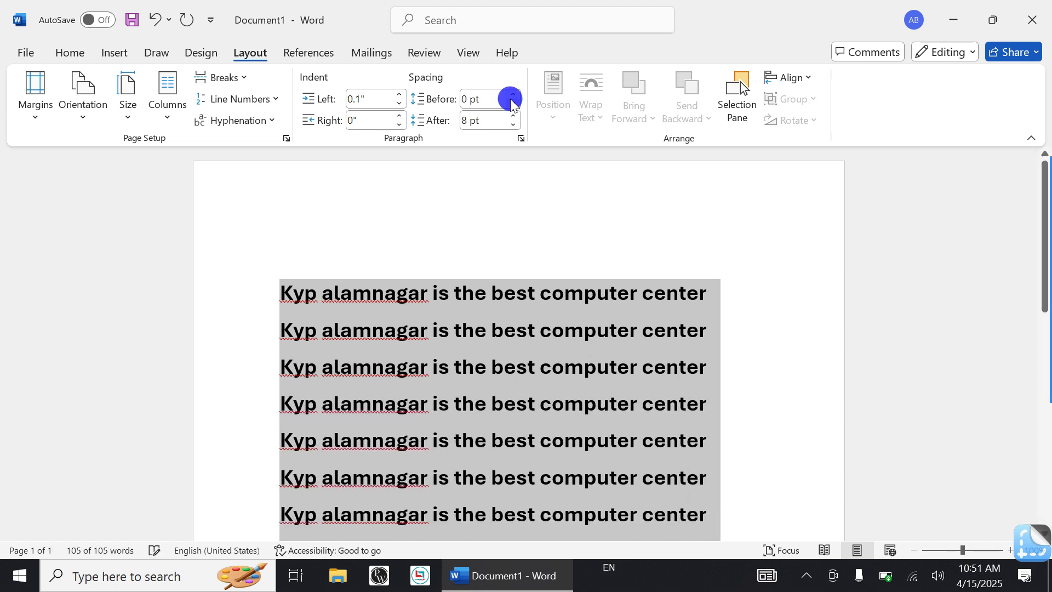
pyautogui.click(512, 103)
pyautogui.click(512, 103)
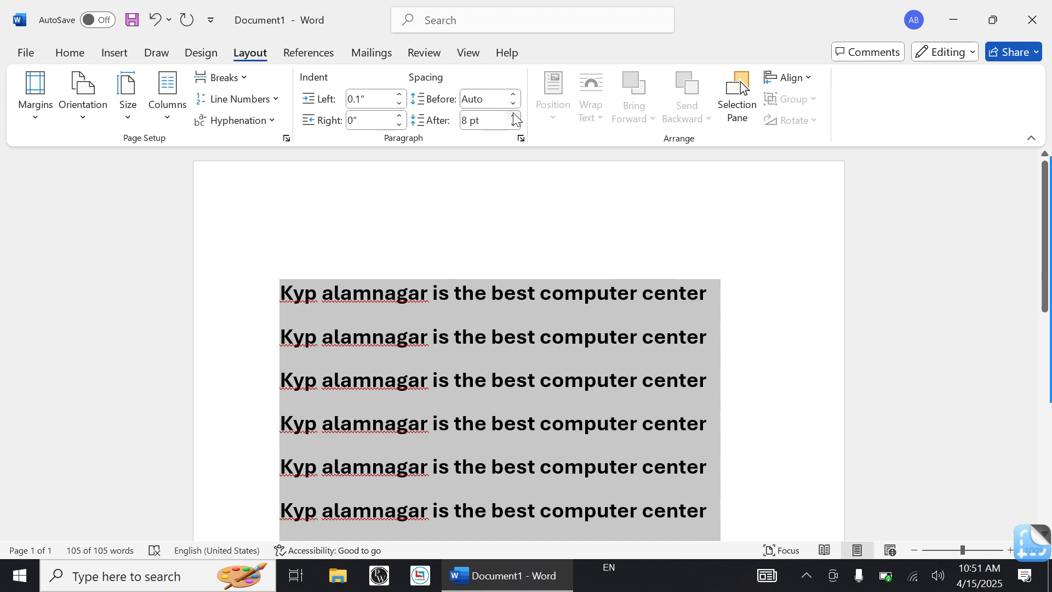
# - Raise the spacing after the selected paragraphs to 78 pt
pyautogui.click(513, 116)
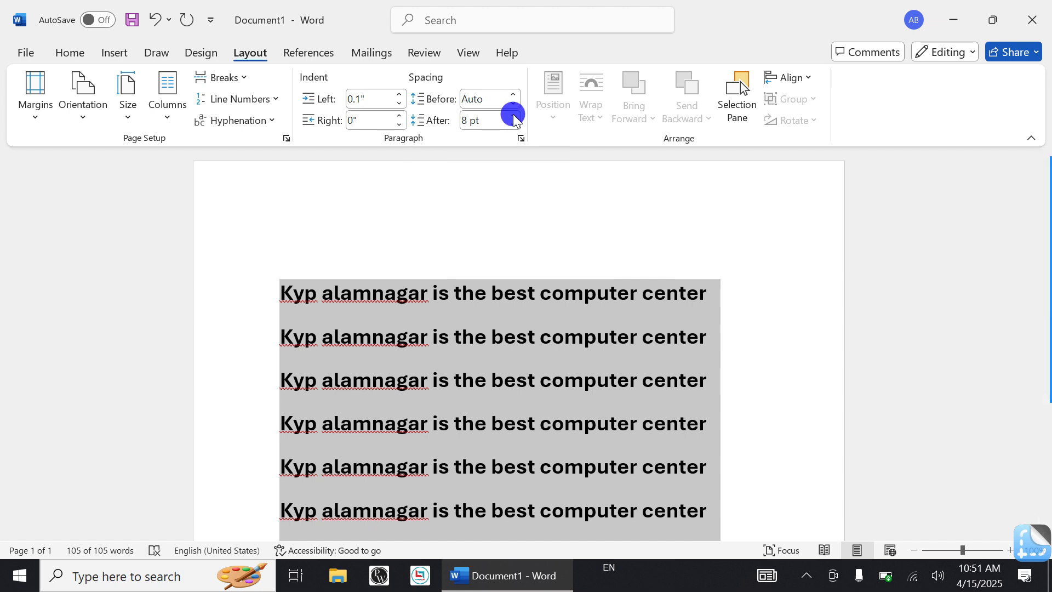
pyautogui.click(513, 116)
pyautogui.click(513, 116)
pyautogui.click(513, 116)
pyautogui.click(513, 116)
pyautogui.click(514, 116)
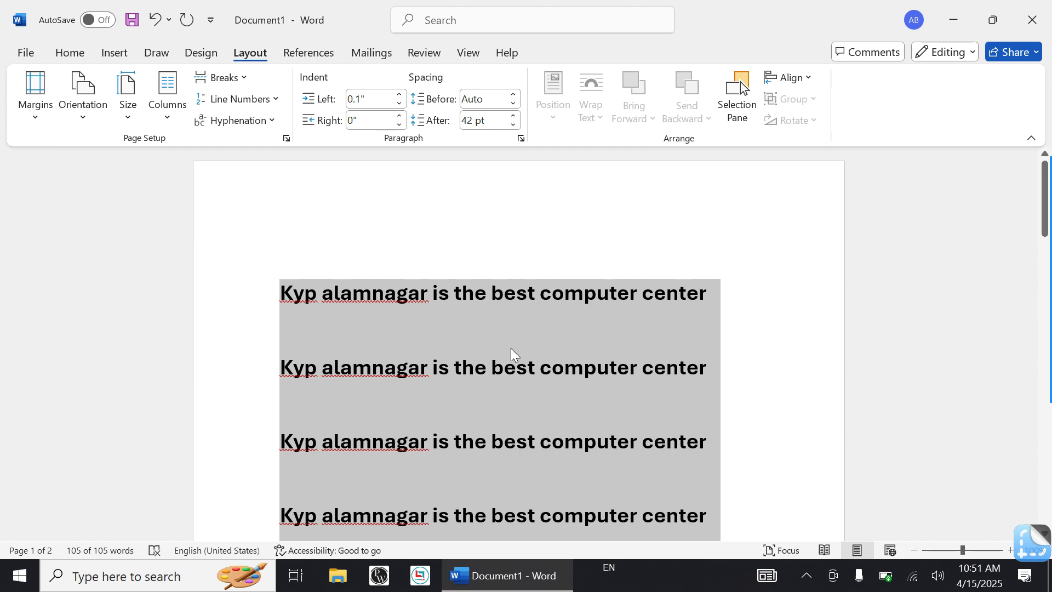
pyautogui.click(510, 119)
pyautogui.click(510, 118)
pyautogui.click(510, 118)
pyautogui.click(510, 118)
pyautogui.click(510, 118)
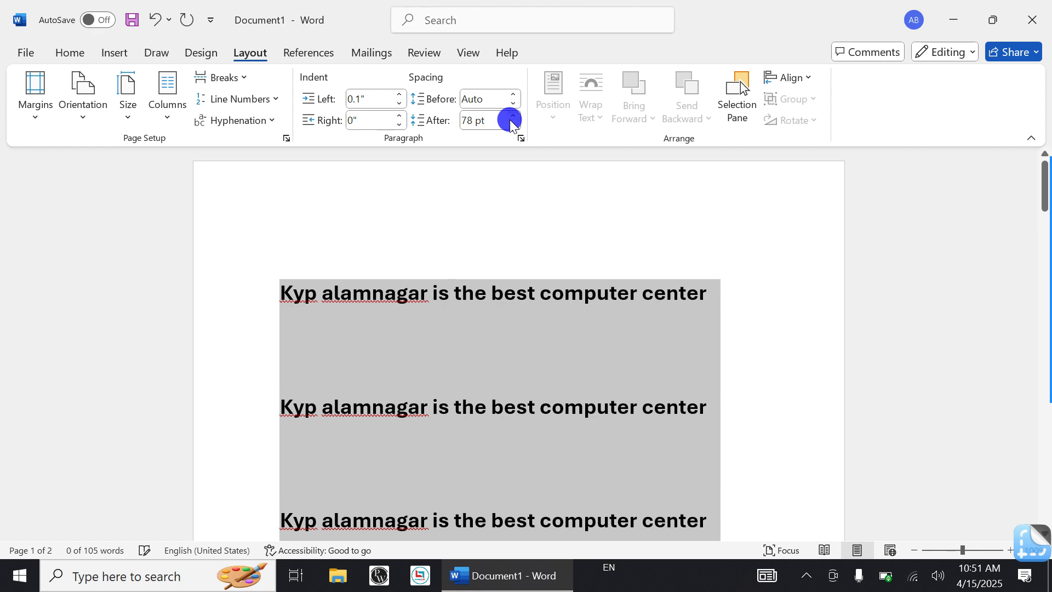
# - Lower the spacing after the selected paragraphs to Auto
pyautogui.click(511, 124)
pyautogui.click(511, 124)
pyautogui.click(511, 124)
pyautogui.click(511, 125)
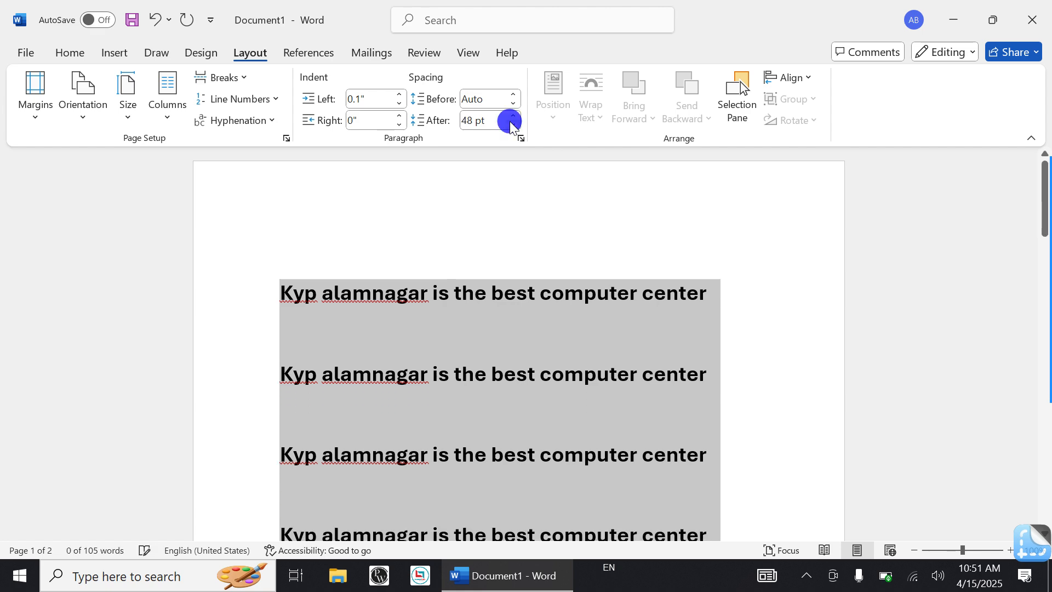
pyautogui.click(511, 124)
pyautogui.click(511, 124)
pyautogui.click(511, 124)
pyautogui.click(511, 125)
pyautogui.click(511, 125)
pyautogui.click(511, 125)
pyautogui.click(511, 124)
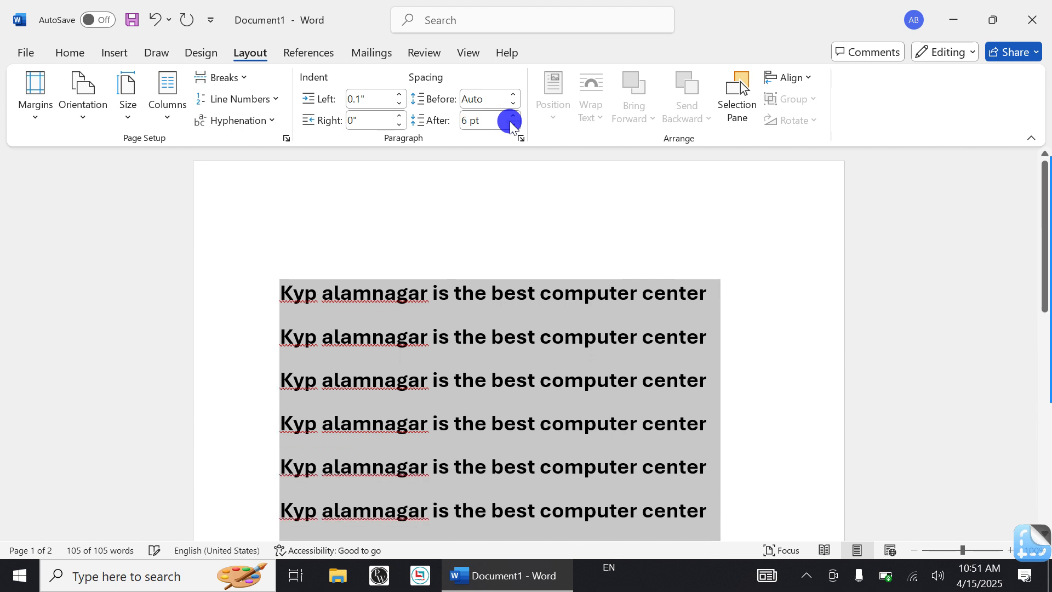
pyautogui.click(511, 124)
pyautogui.click(511, 124)
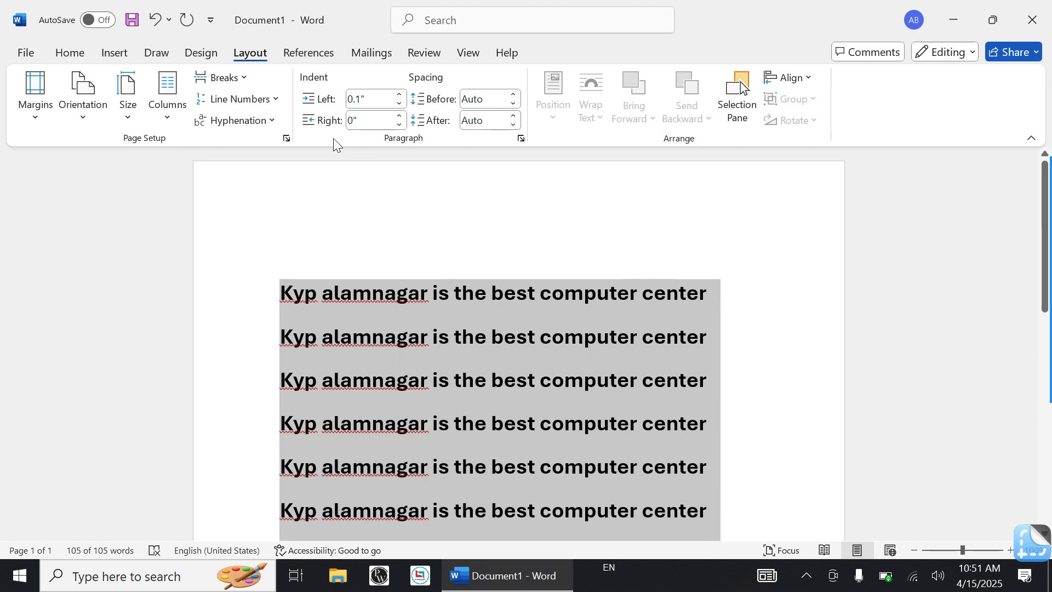
# - Set the selected paragraphs' right indent to 0.3" and their left indent to 0.5"
pyautogui.click(399, 115)
pyautogui.click(399, 115)
pyautogui.click(399, 116)
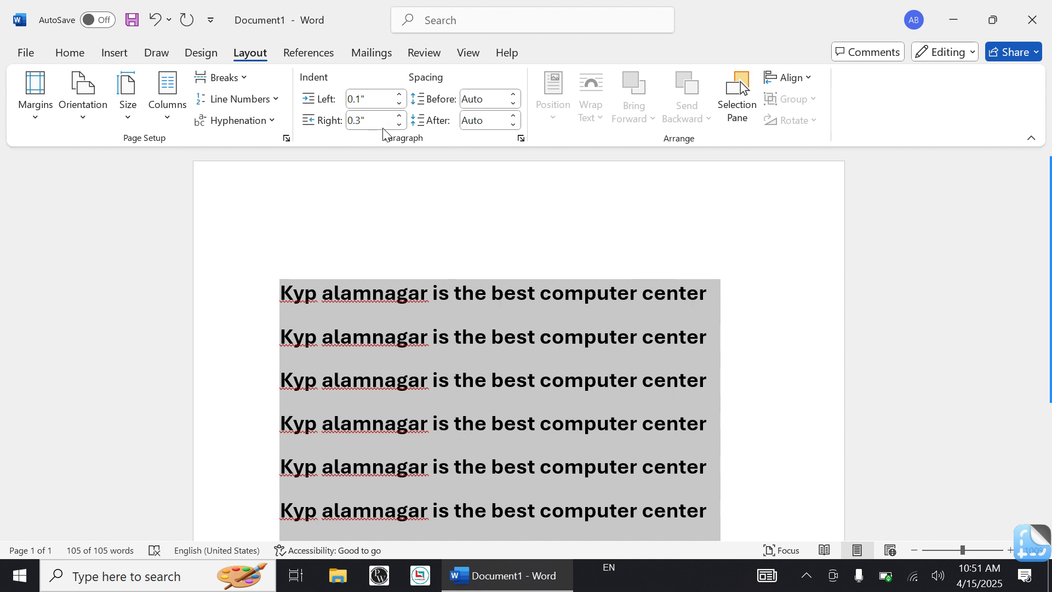
pyautogui.click(399, 94)
pyautogui.click(398, 94)
pyautogui.click(399, 94)
pyautogui.click(398, 94)
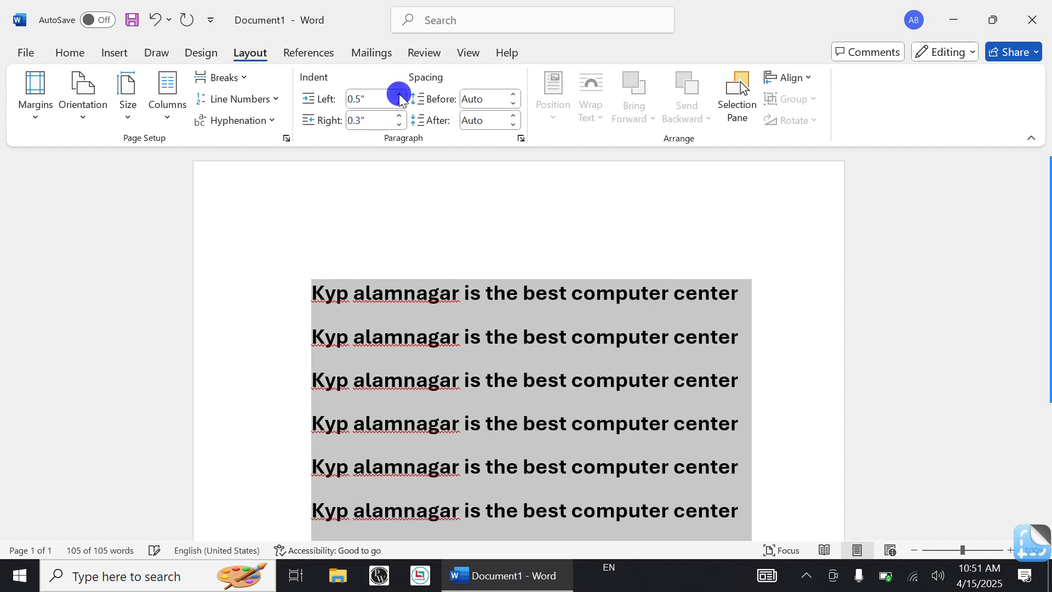
# - Increase the right indent of the selected paragraphs to 1"
pyautogui.click(399, 116)
pyautogui.click(399, 116)
pyautogui.click(398, 116)
pyautogui.click(398, 116)
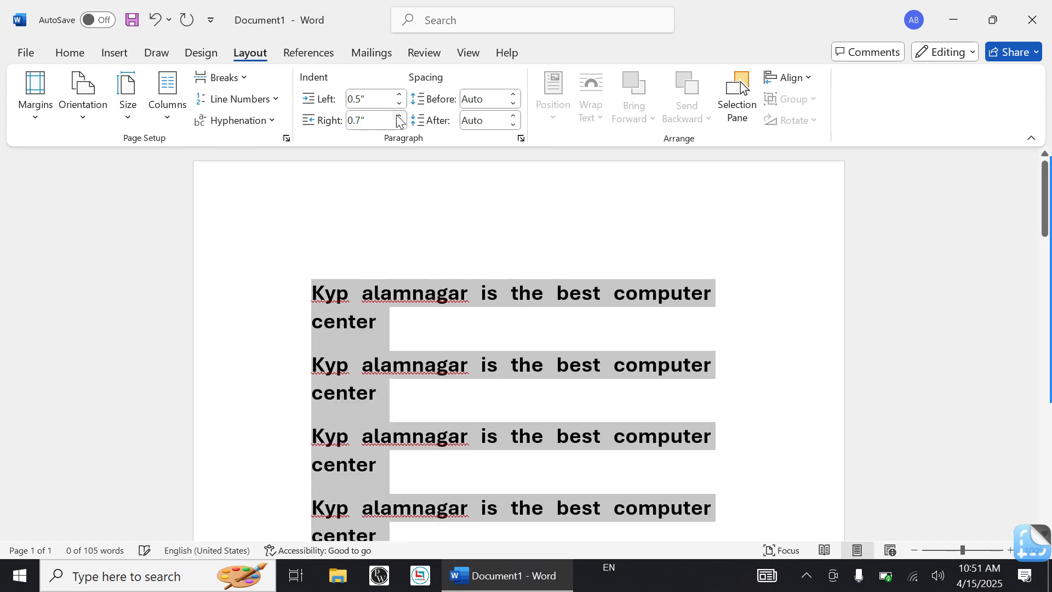
pyautogui.click(399, 116)
pyautogui.click(399, 116)
pyautogui.click(397, 116)
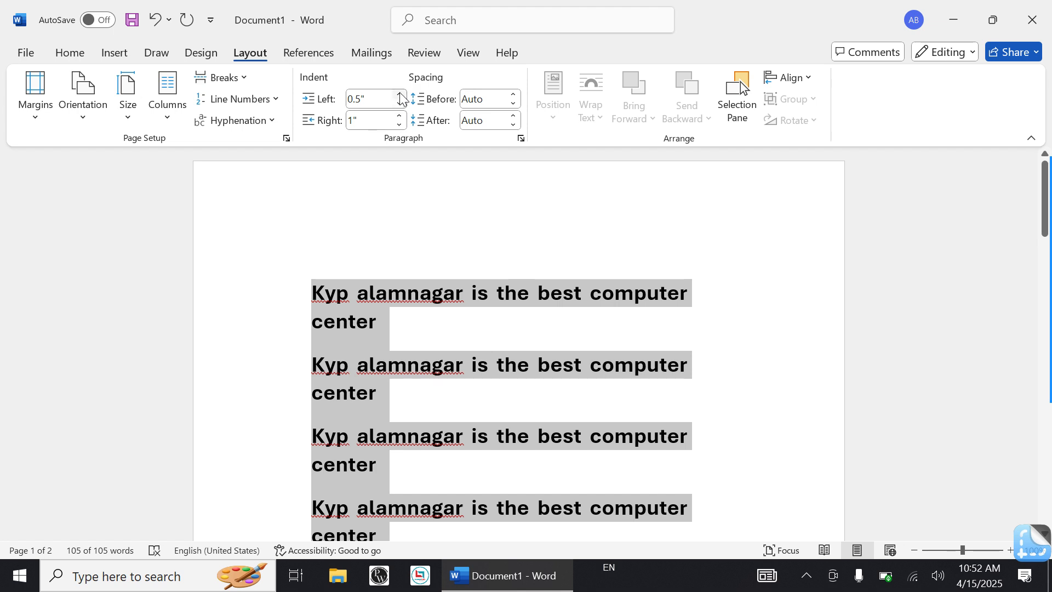
# - Reduce the right indent of the selected paragraphs to 0.5" and deselect the text
pyautogui.click(398, 124)
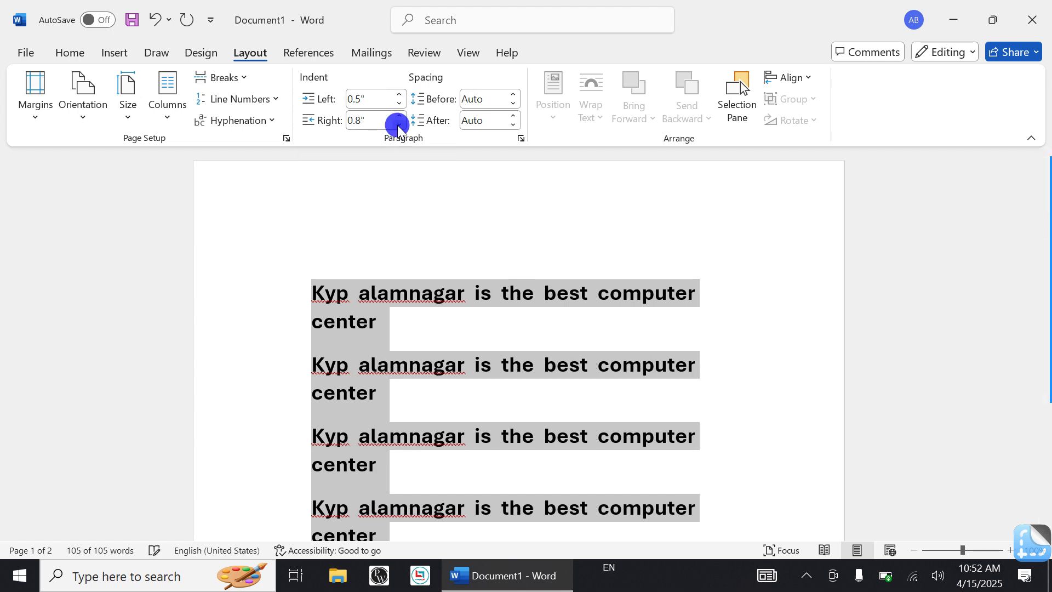
pyautogui.click(399, 124)
pyautogui.click(399, 124)
pyautogui.click(399, 124)
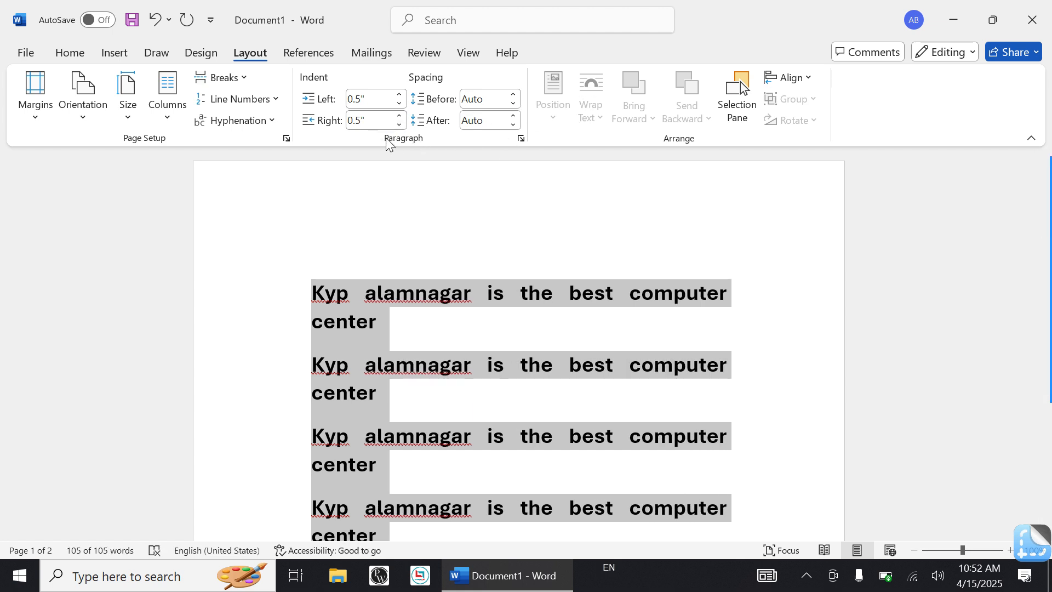
pyautogui.click(620, 242)
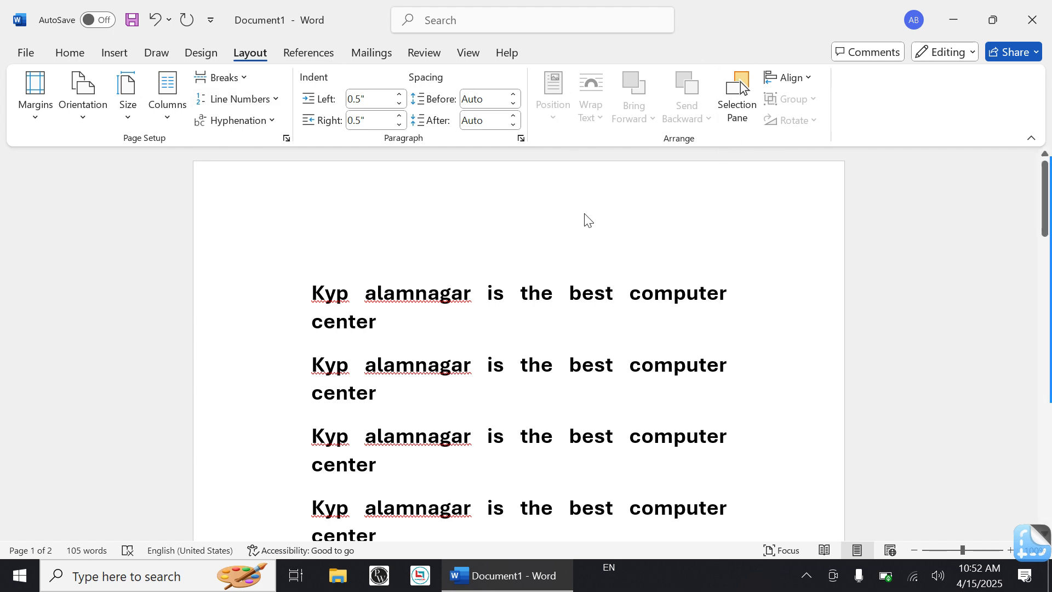
# - Draw an ellipse about 1.54" high and 2.29" wide in the blank area below the last sentence on page 2
pyautogui.scroll(-5, 657, 5)
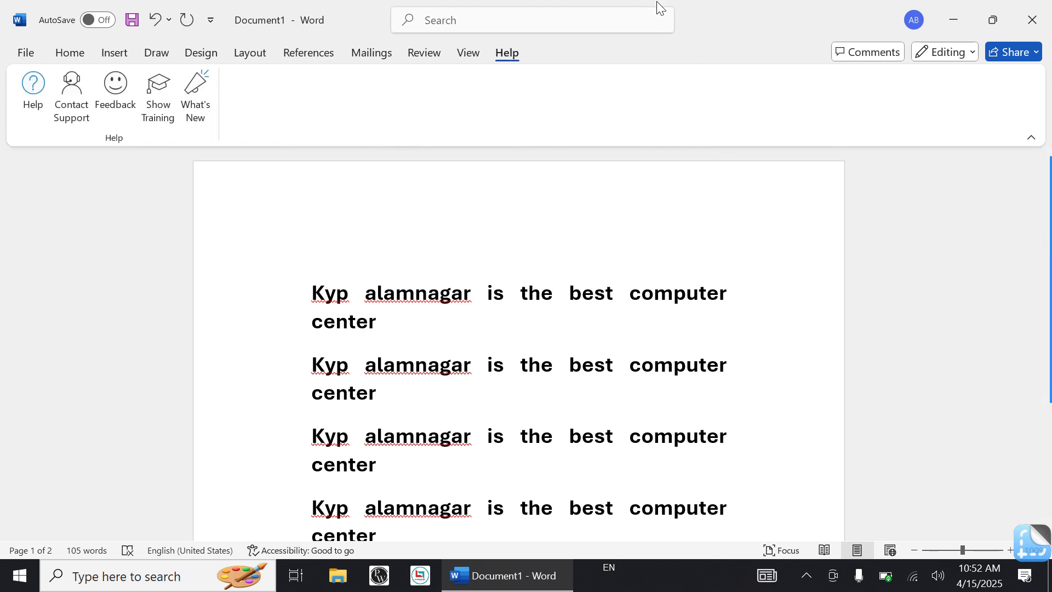
pyautogui.scroll(-15, 876, 165)
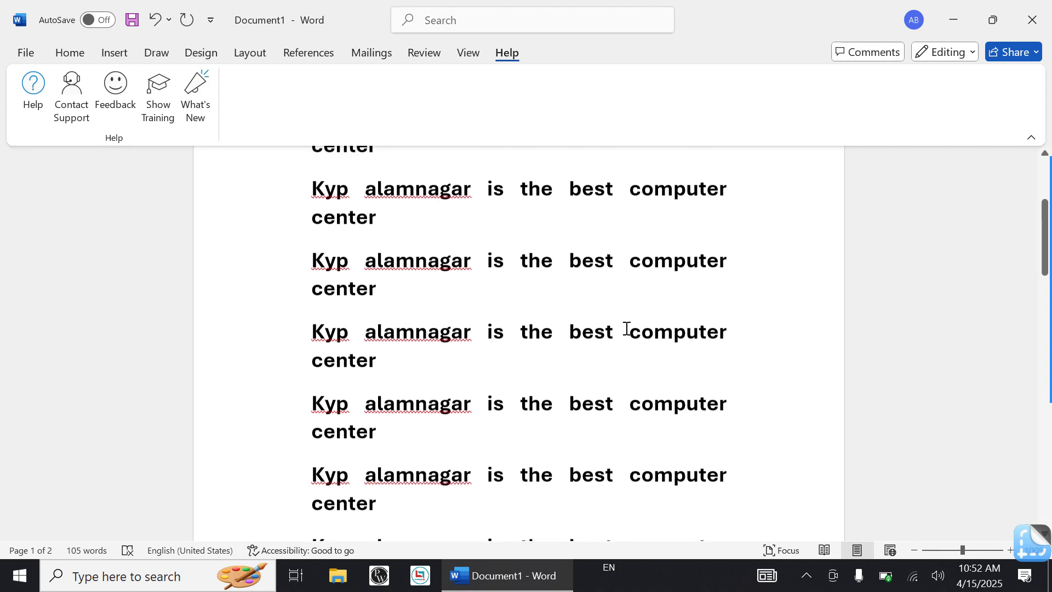
pyautogui.scroll(-3, 626, 328)
pyautogui.click(540, 336)
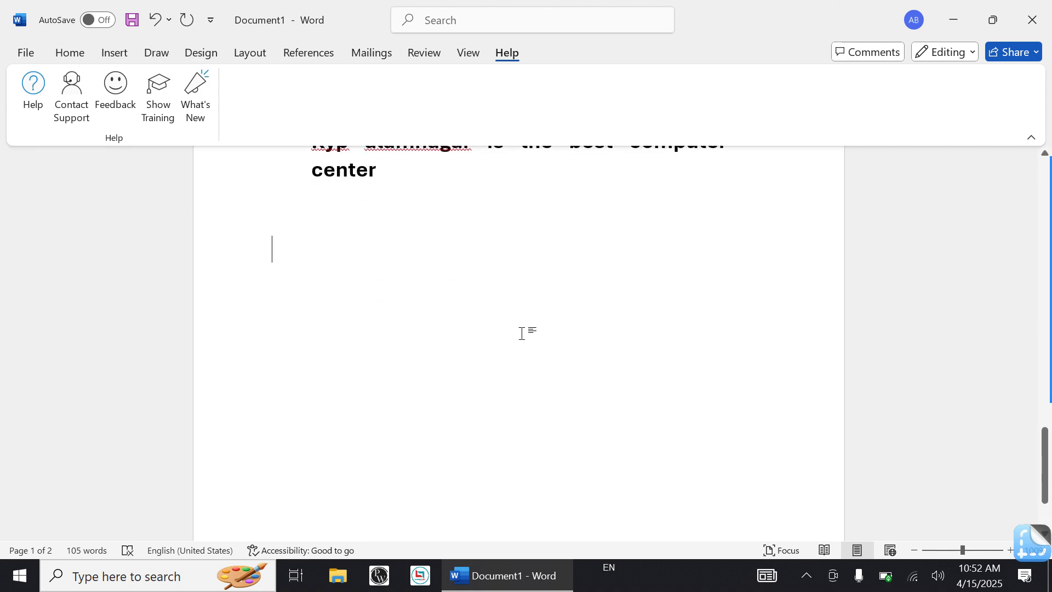
pyautogui.click(110, 49)
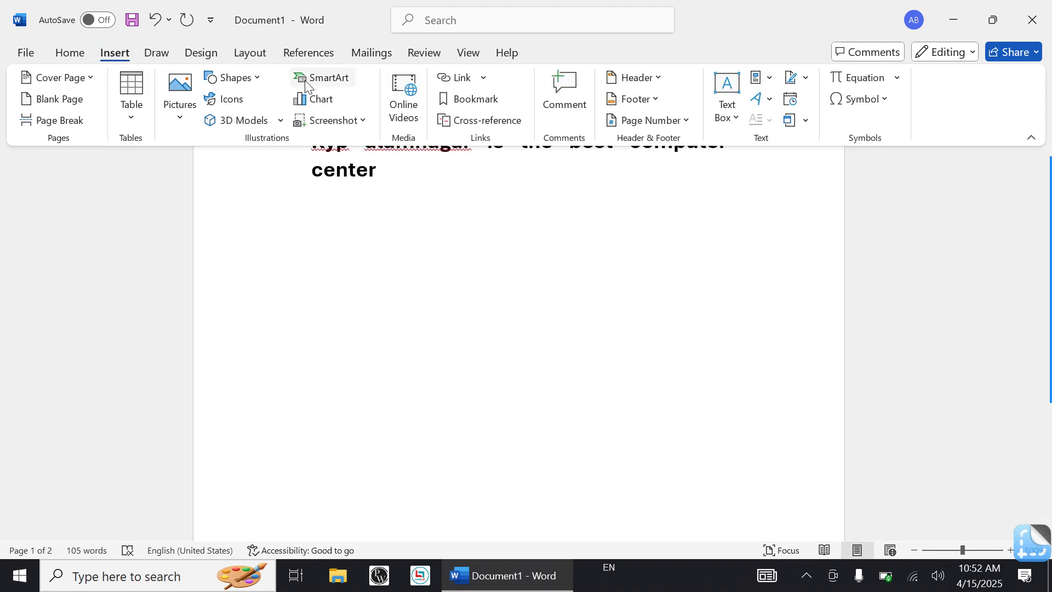
pyautogui.click(261, 72)
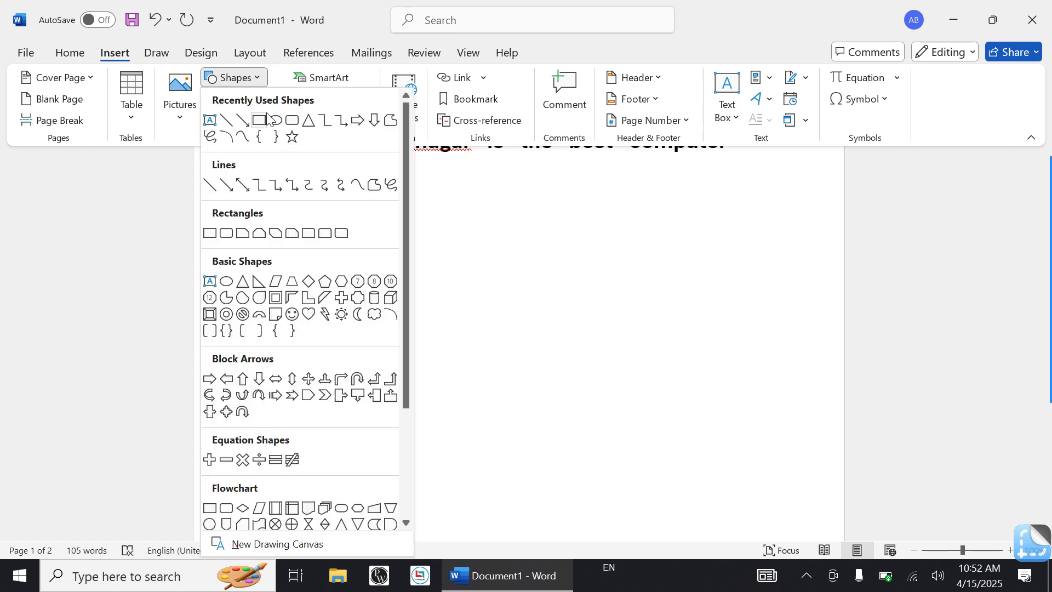
pyautogui.click(275, 120)
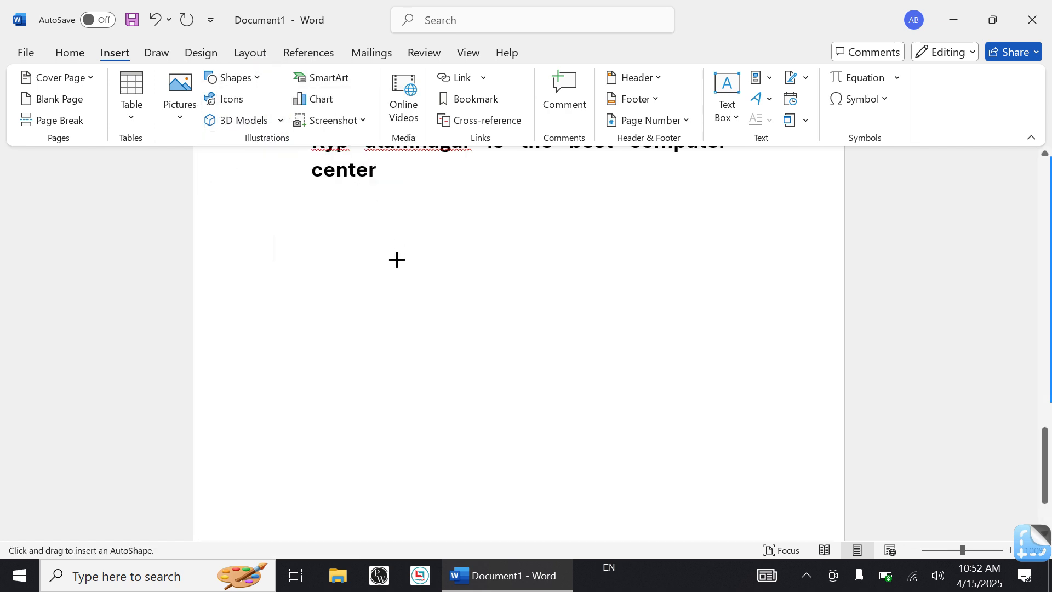
pyautogui.moveTo(372, 272); pyautogui.dragTo(553, 393)
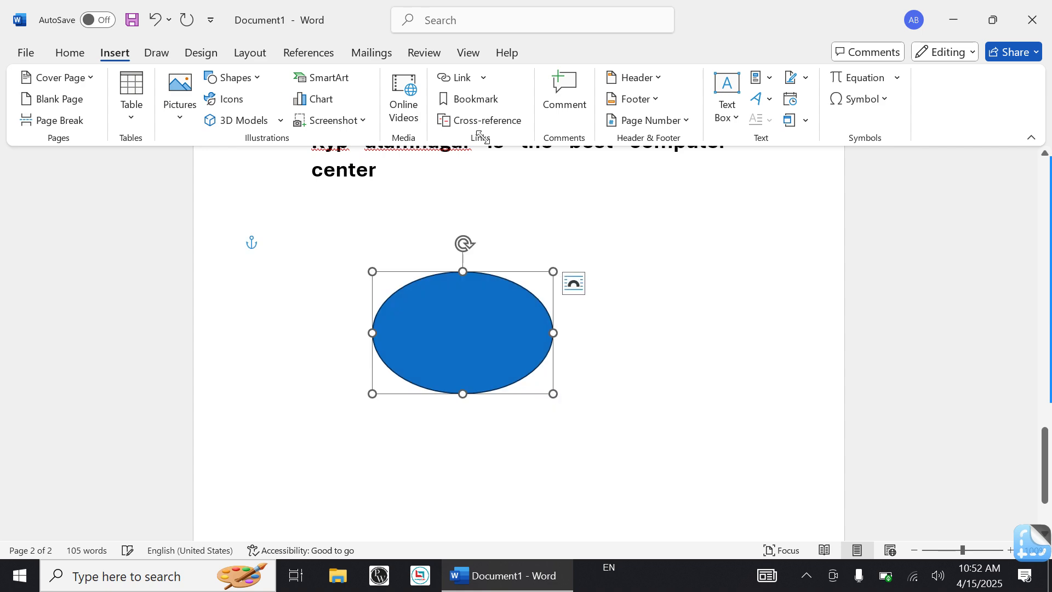
# - Draw a rounded rectangle about 1.58" high and 2.13" wide overlapping the ellipse's right side, and nudge it slightly right
pyautogui.click(117, 54)
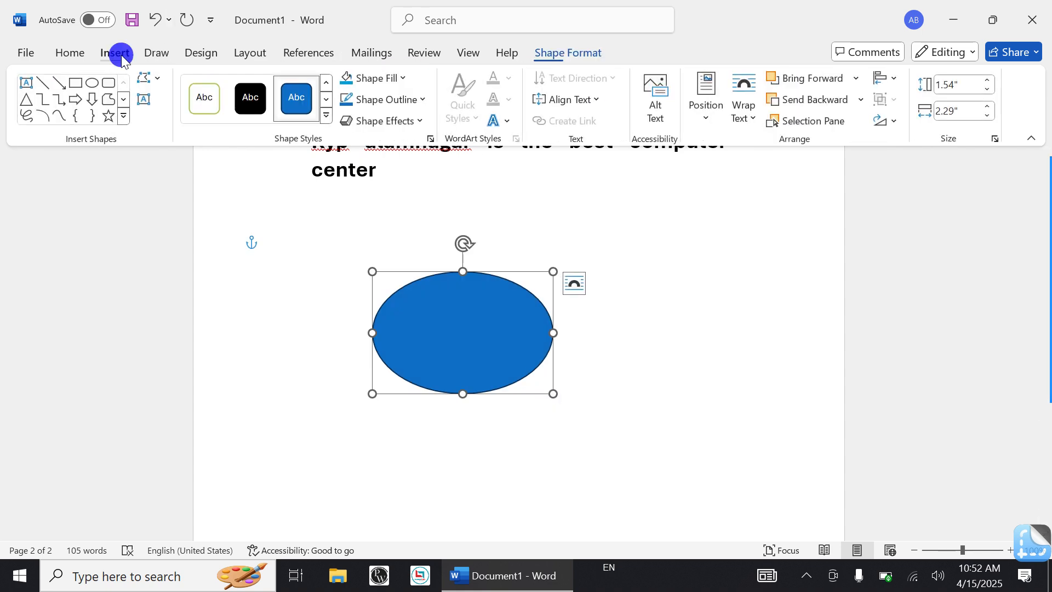
pyautogui.click(235, 76)
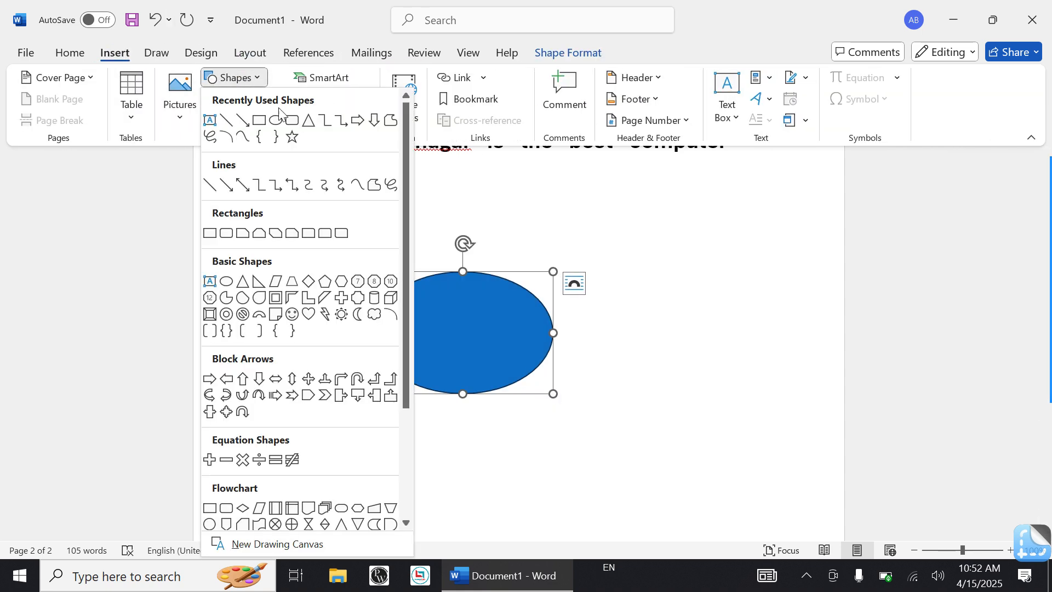
pyautogui.click(292, 120)
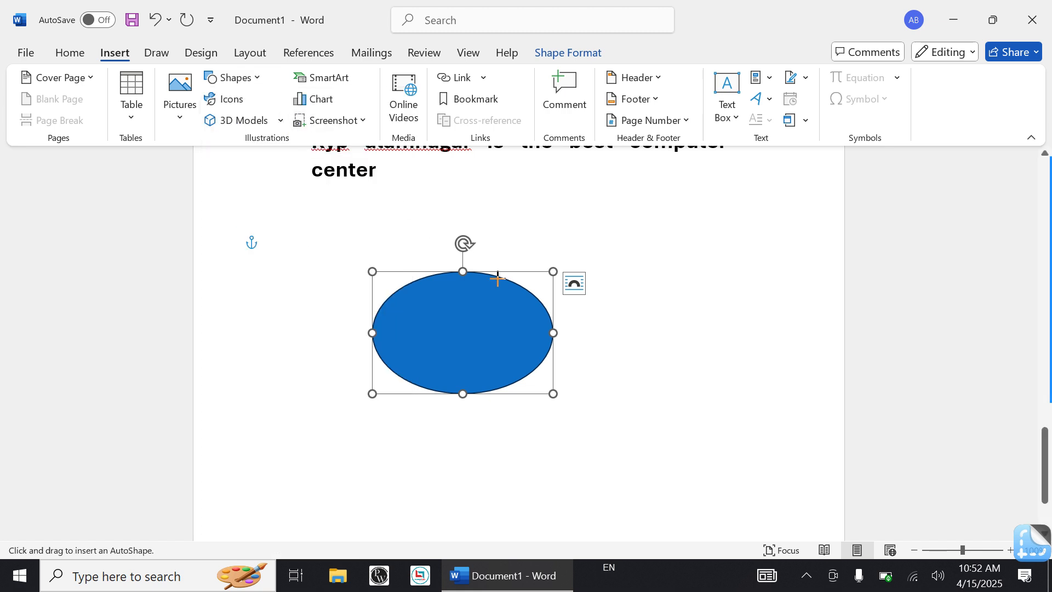
pyautogui.moveTo(491, 271); pyautogui.dragTo(659, 395)
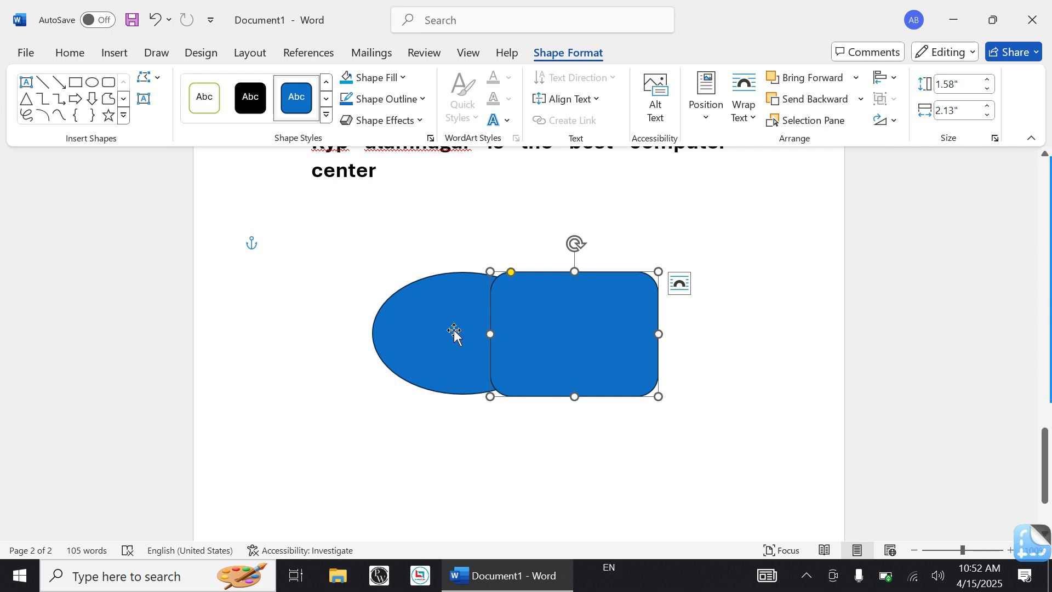
pyautogui.click(575, 313)
pyautogui.moveTo(581, 318)
pyautogui.mouseDown()
pyautogui.moveTo(686, 351)
pyautogui.moveTo(589, 345)
pyautogui.moveTo(659, 306)
pyautogui.moveTo(588, 324)
pyautogui.mouseUp()
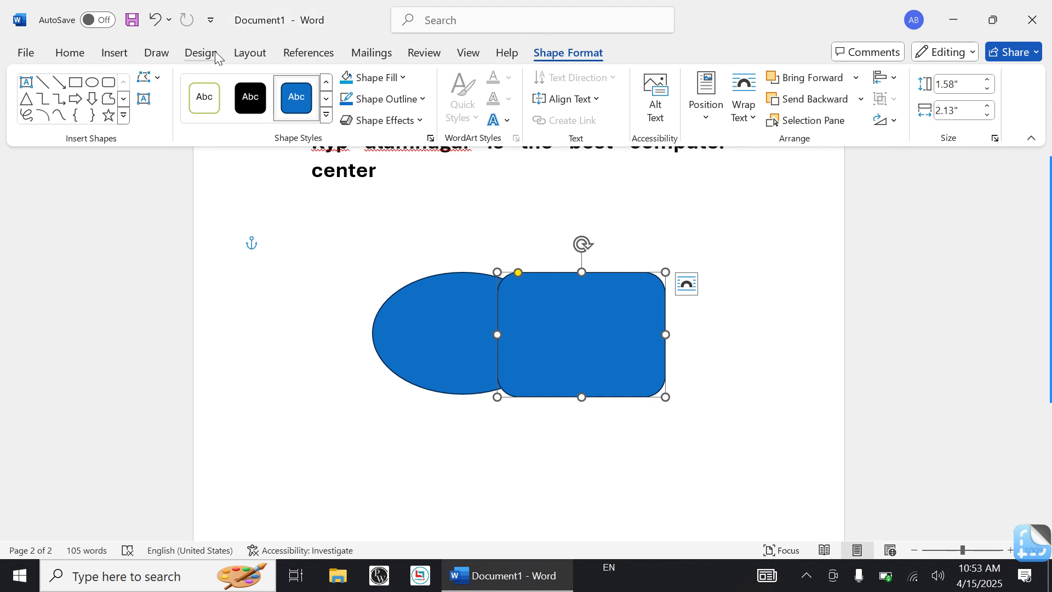
# - Send the rounded rectangle to the back, behind the ellipse
pyautogui.click(239, 52)
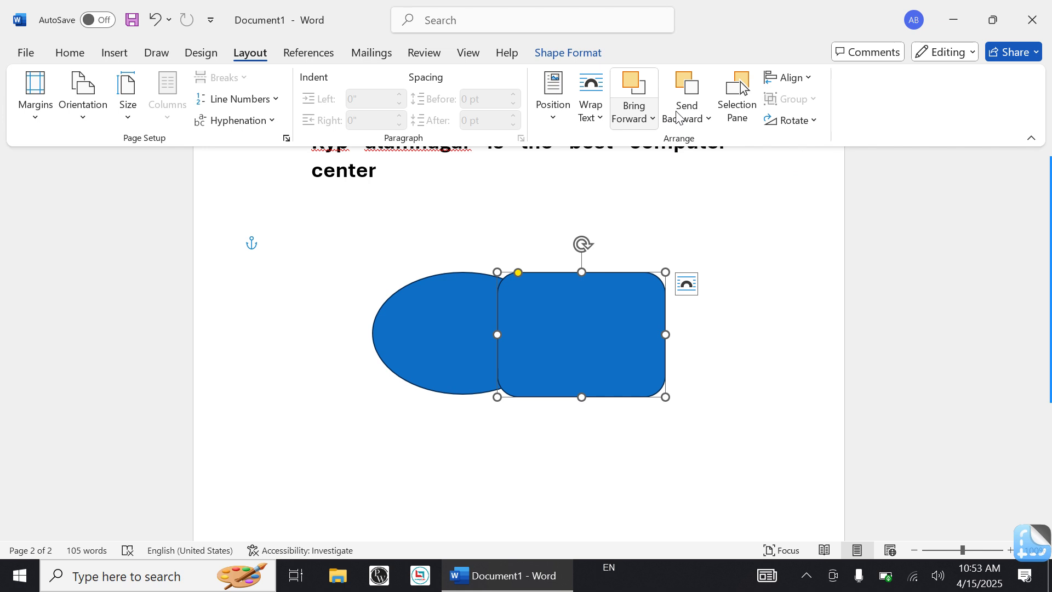
pyautogui.click(647, 119)
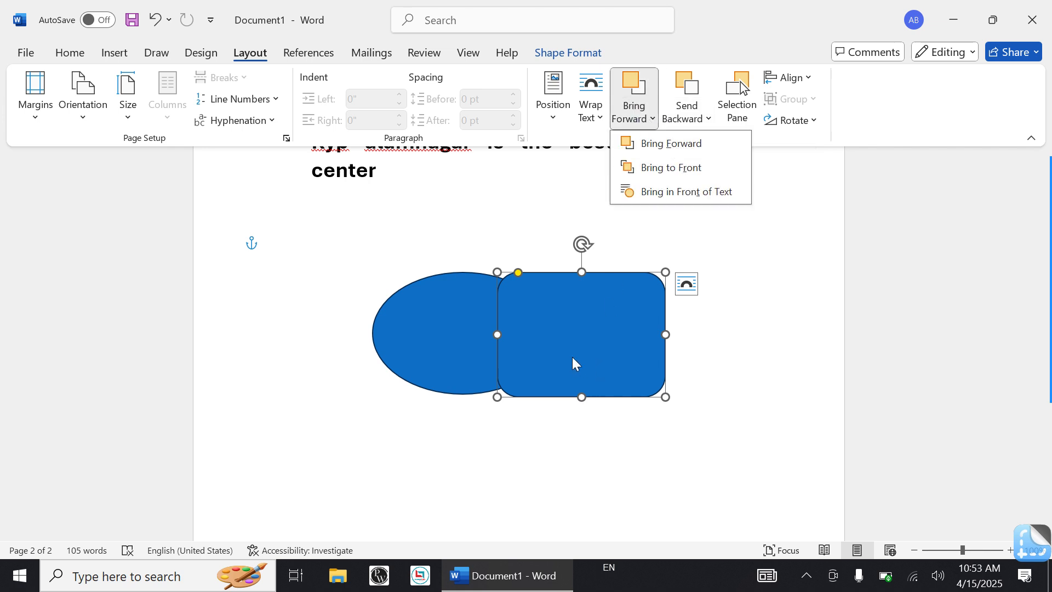
pyautogui.click(709, 119)
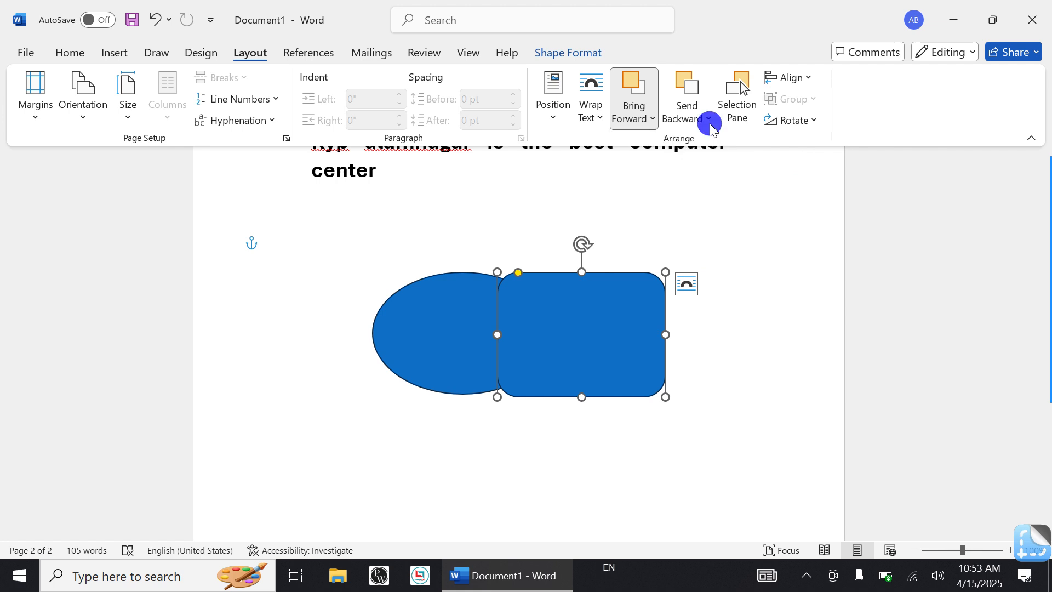
pyautogui.click(712, 166)
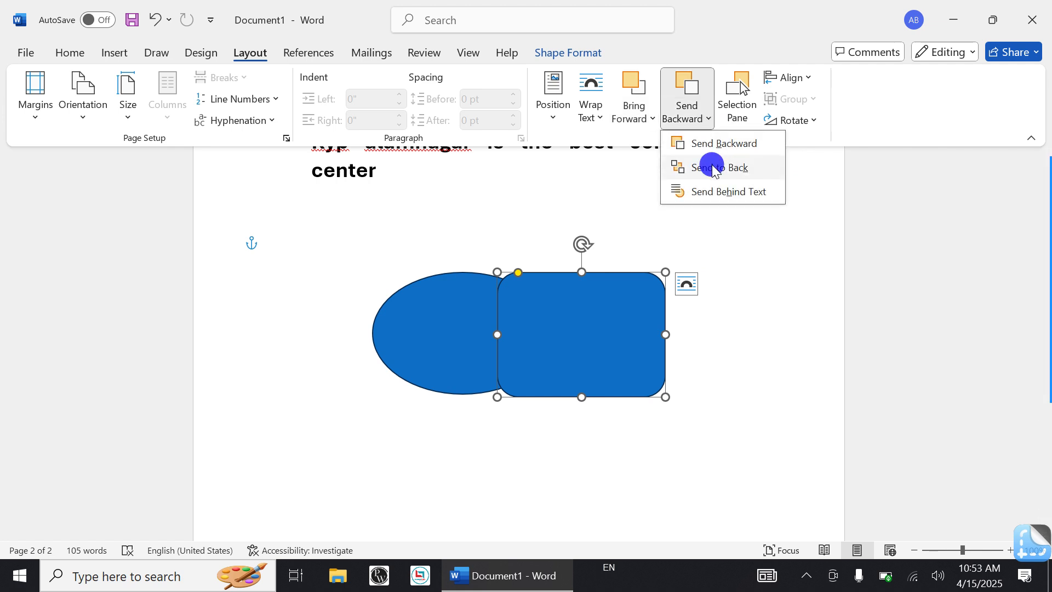
# - Bring the rounded rectangle to the front of the ellipse and shift it slightly up and left
pyautogui.click(454, 327)
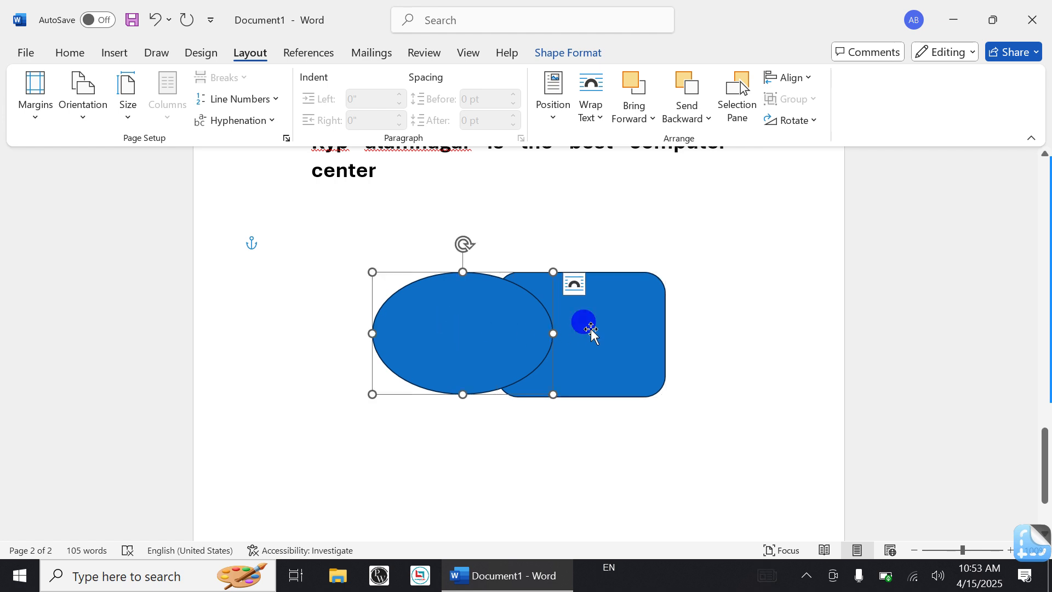
pyautogui.click(587, 329)
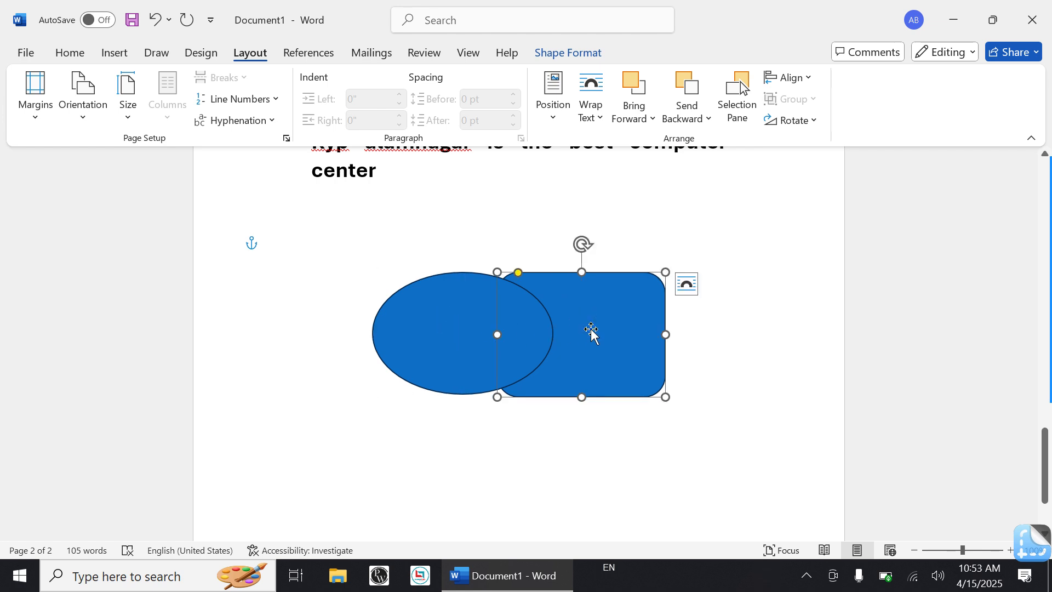
pyautogui.click(637, 129)
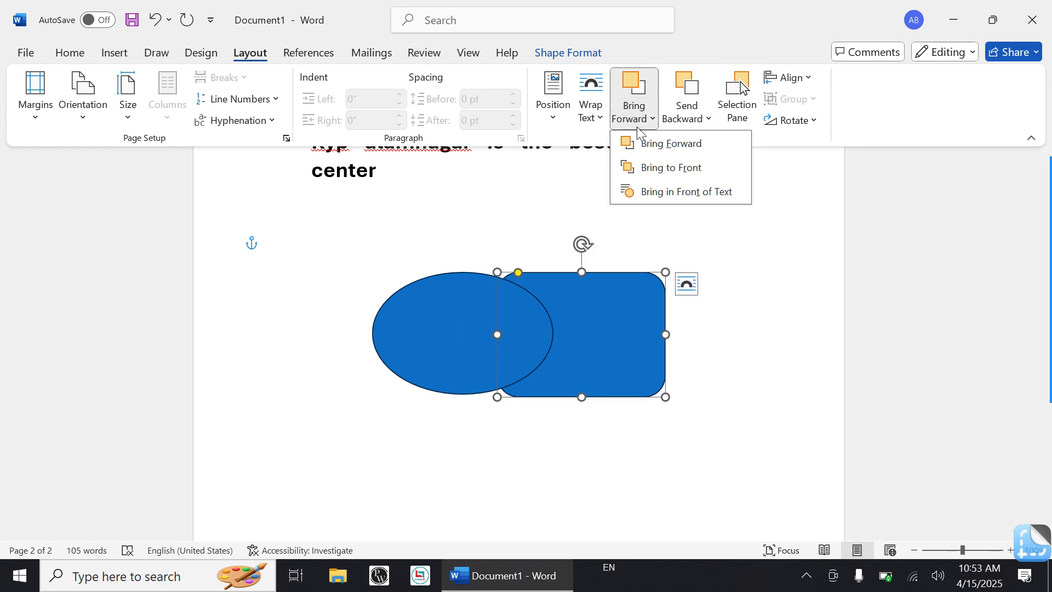
pyautogui.click(682, 168)
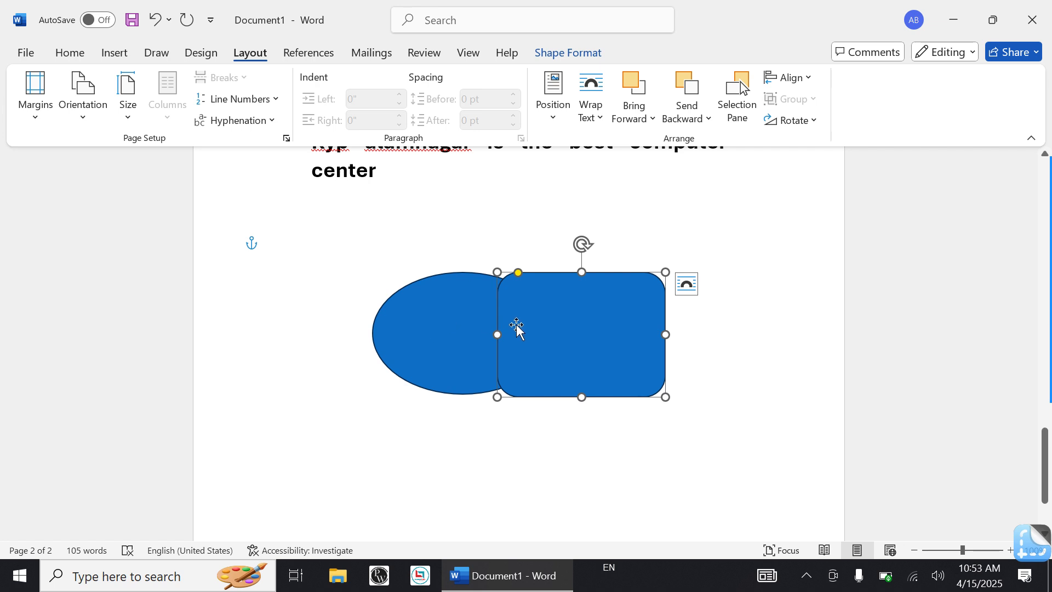
pyautogui.click(555, 316)
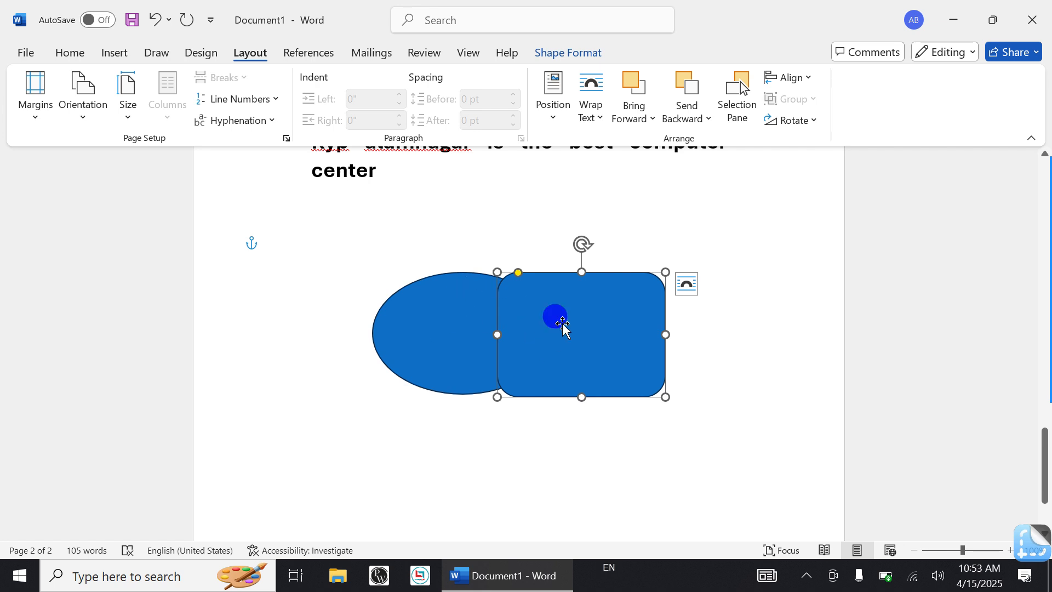
pyautogui.moveTo(563, 324)
pyautogui.mouseDown()
pyautogui.moveTo(659, 406)
pyautogui.moveTo(560, 320)
pyautogui.mouseUp()
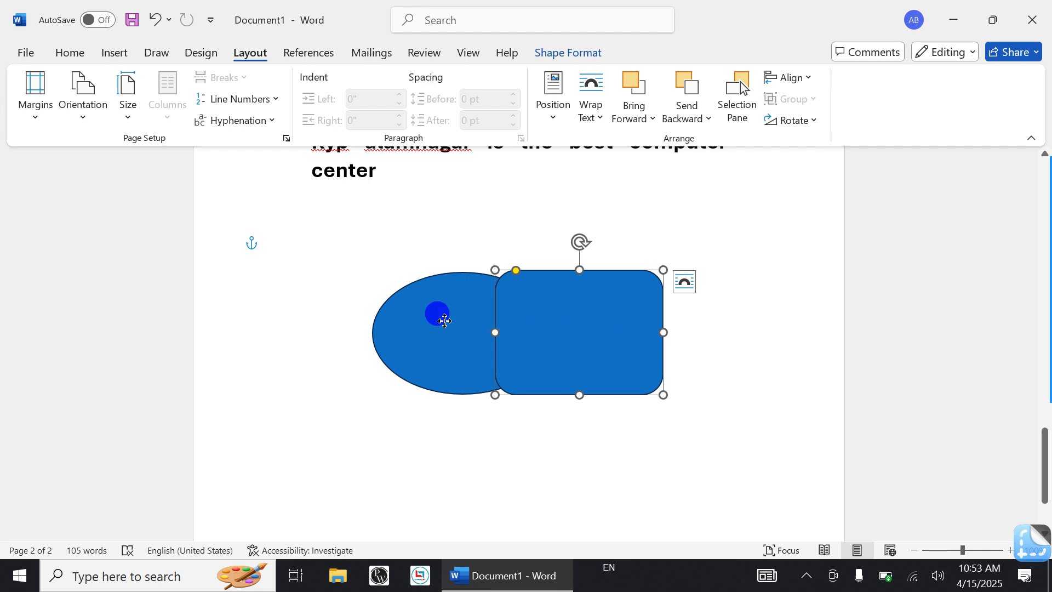
# - Group the ellipse and the rounded rectangle into one object and move the group slightly upward
pyautogui.keyDown('shift'); pyautogui.click(444, 324); pyautogui.keyUp('shift')
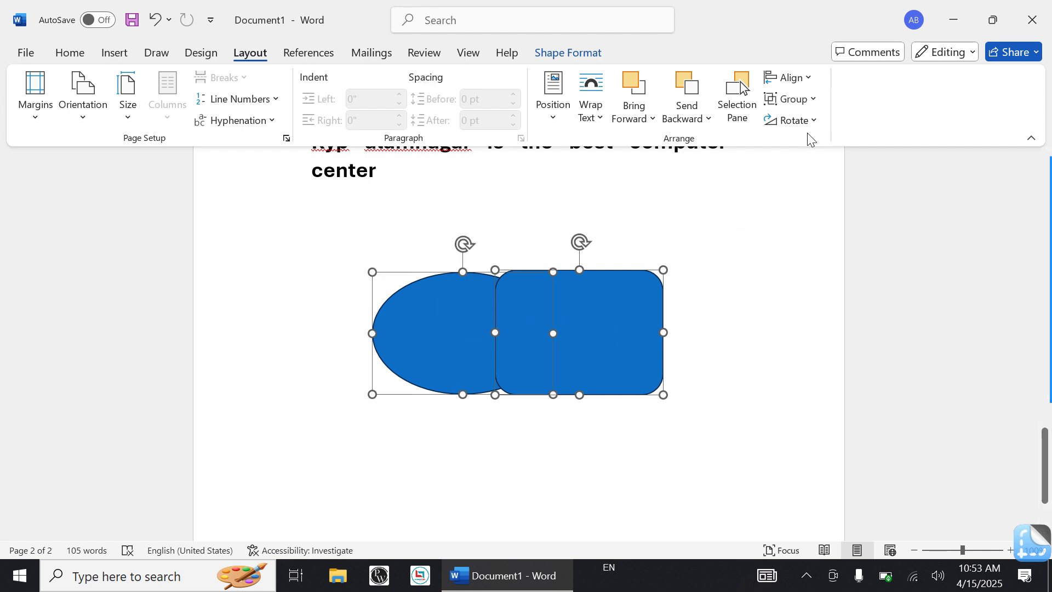
pyautogui.click(813, 101)
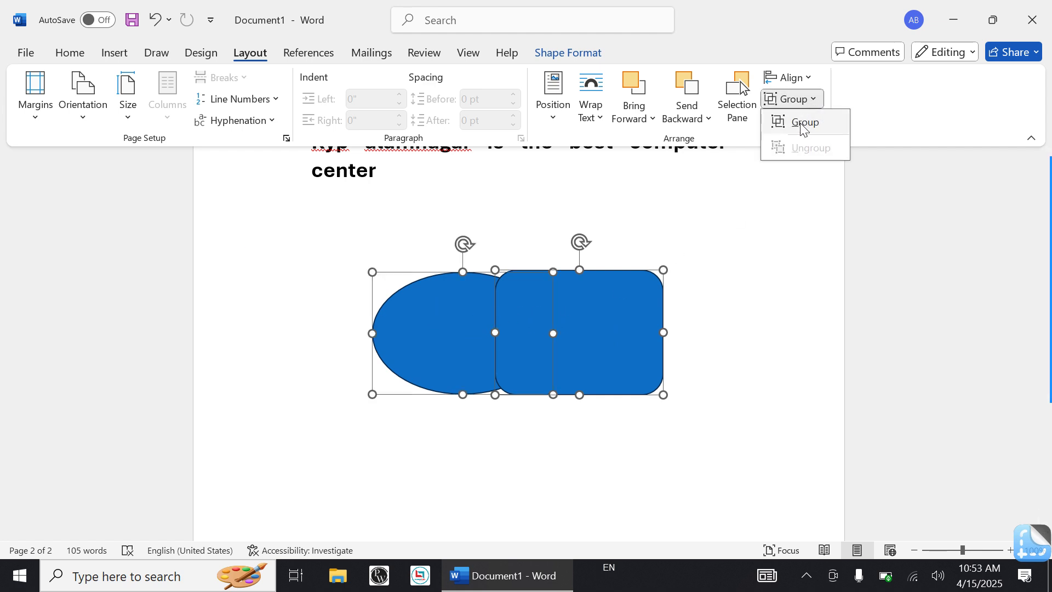
pyautogui.click(802, 125)
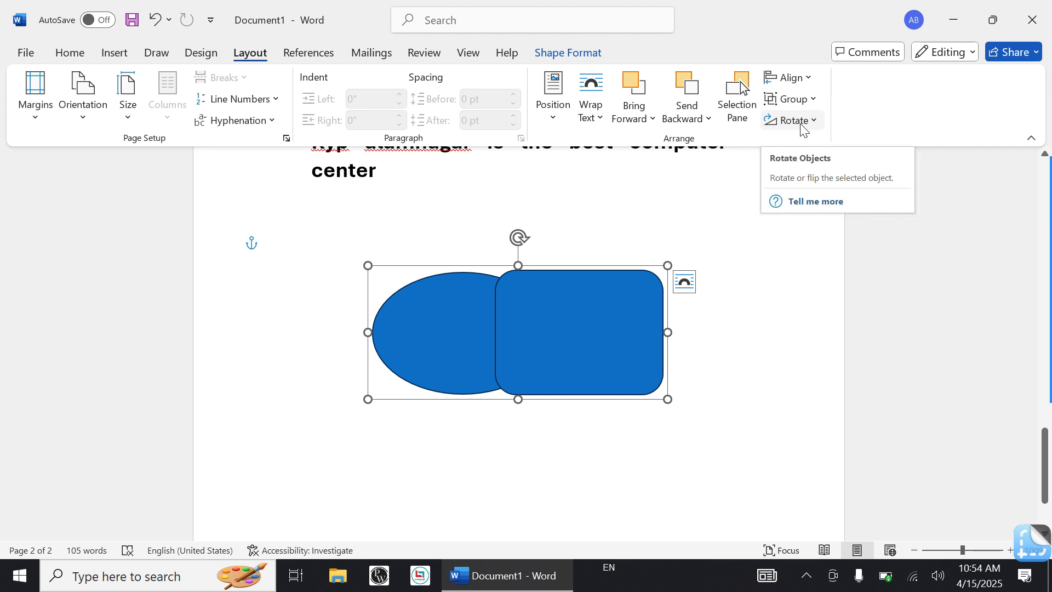
pyautogui.moveTo(590, 328); pyautogui.dragTo(597, 298)
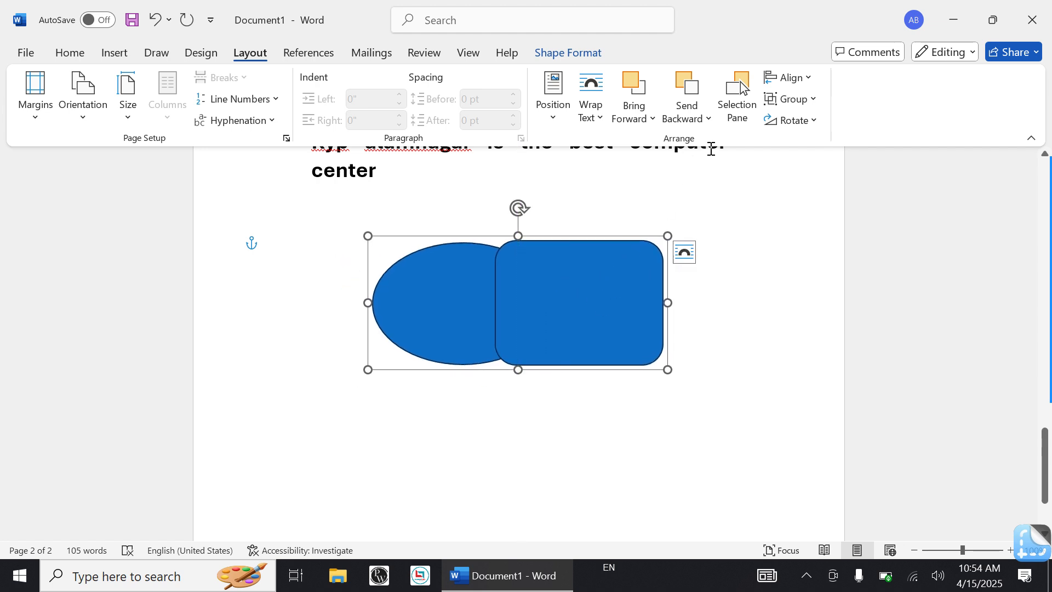
# - Rotate the grouped shapes right by 90° twice, turning them 180° in total
pyautogui.click(813, 123)
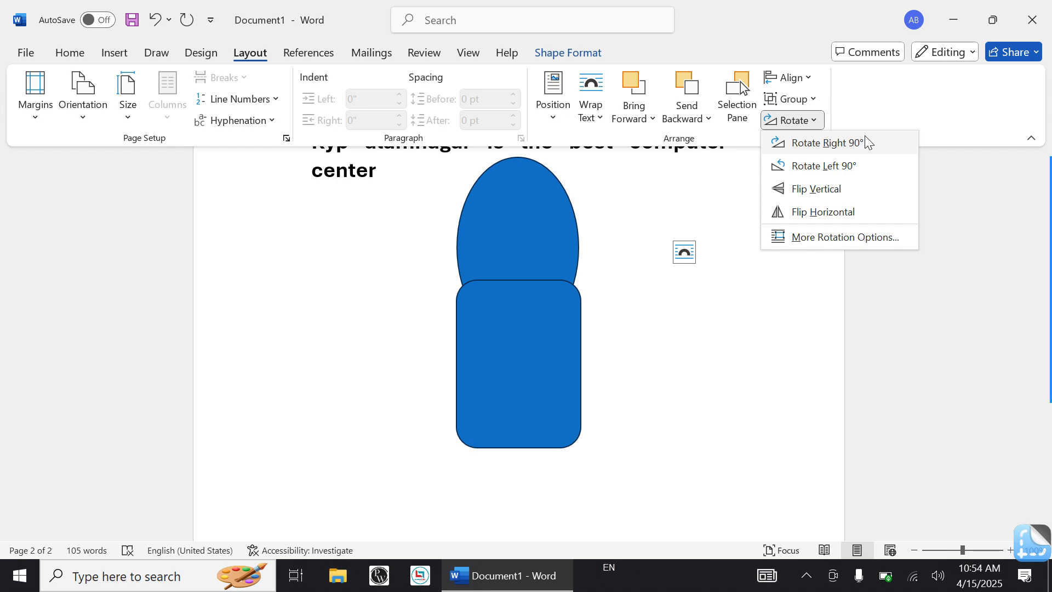
pyautogui.click(842, 141)
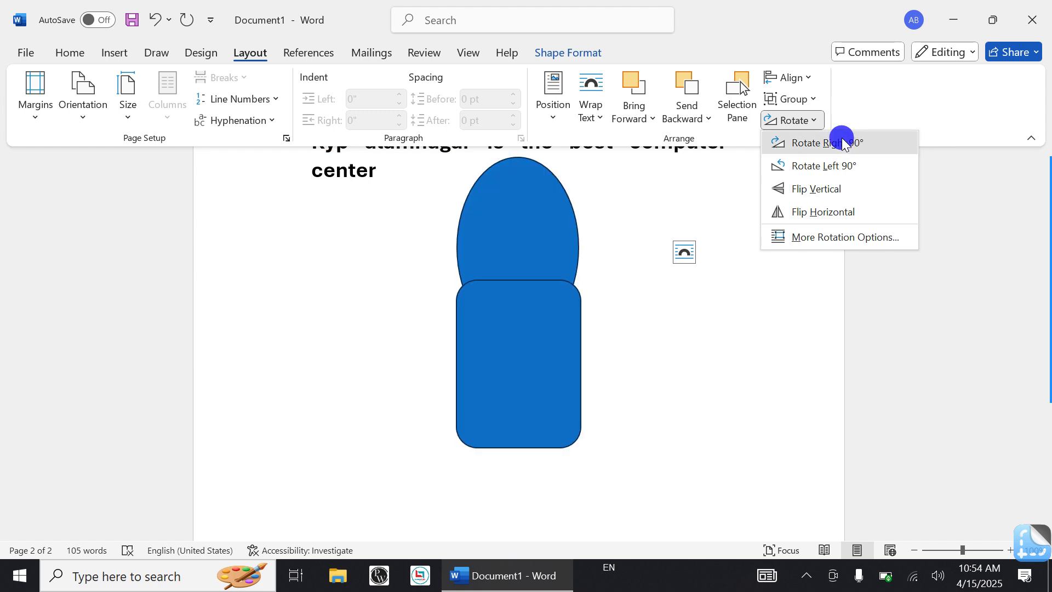
pyautogui.click(807, 114)
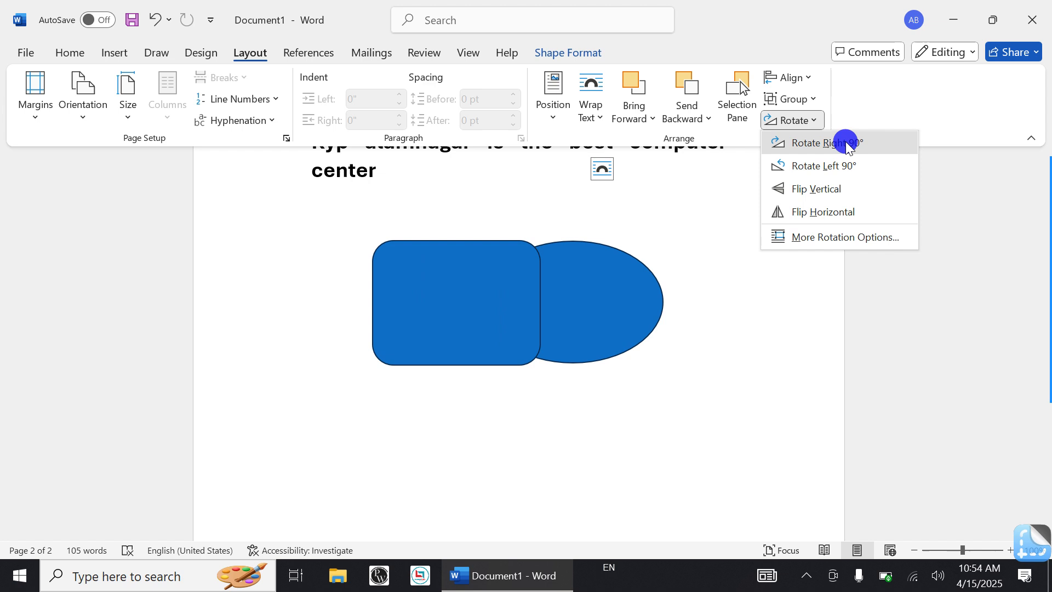
pyautogui.click(846, 141)
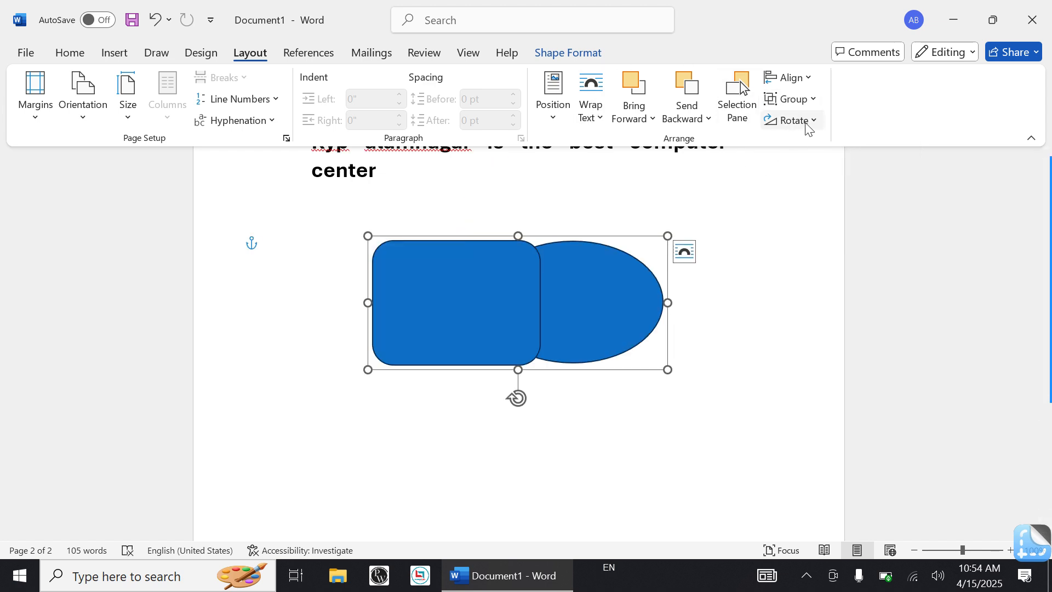
# - Center the grouped shapes horizontally between the page margins with Align Center
pyautogui.click(810, 78)
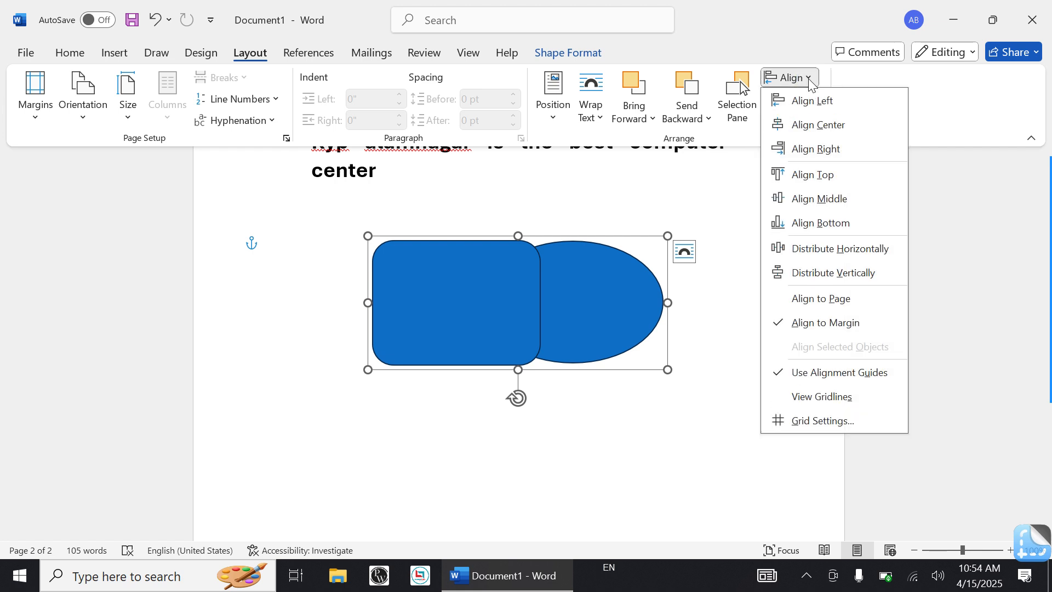
pyautogui.click(835, 126)
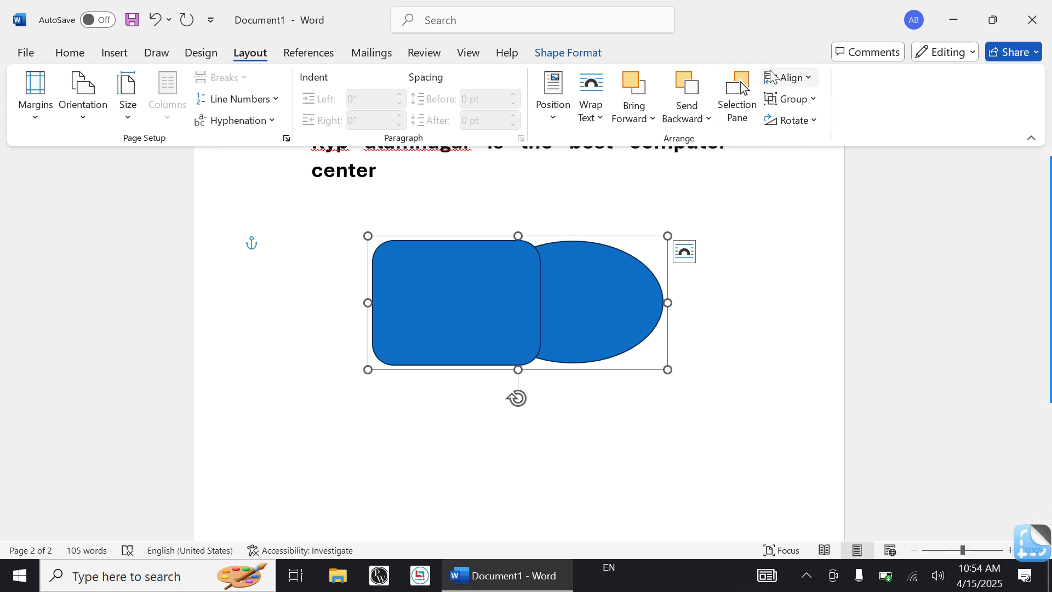
pyautogui.click(810, 101)
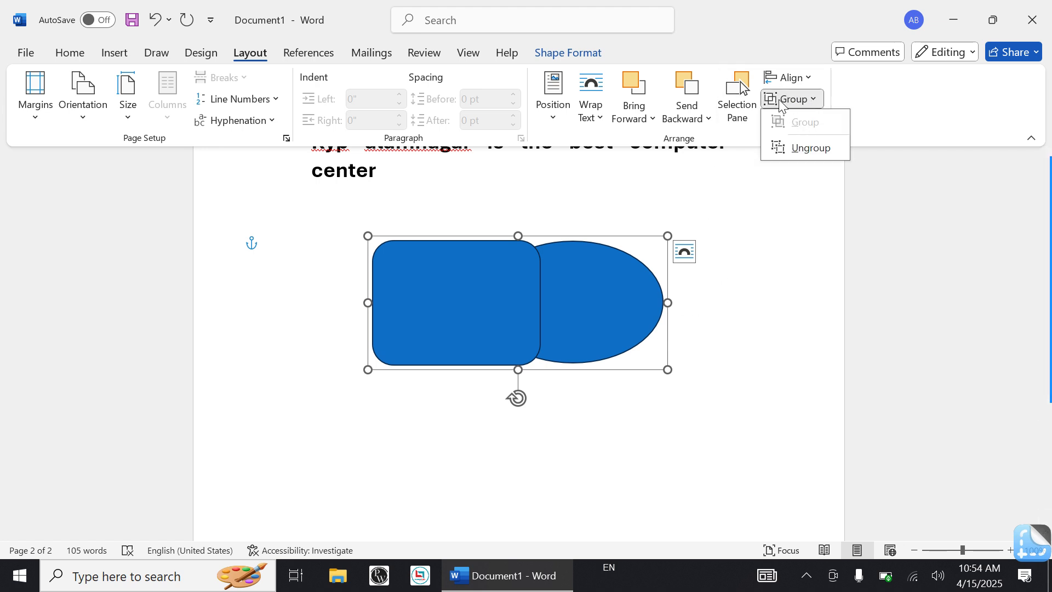
# - Align the grouped shapes to the top margin, and then to the bottom margin of page 2
pyautogui.click(810, 77)
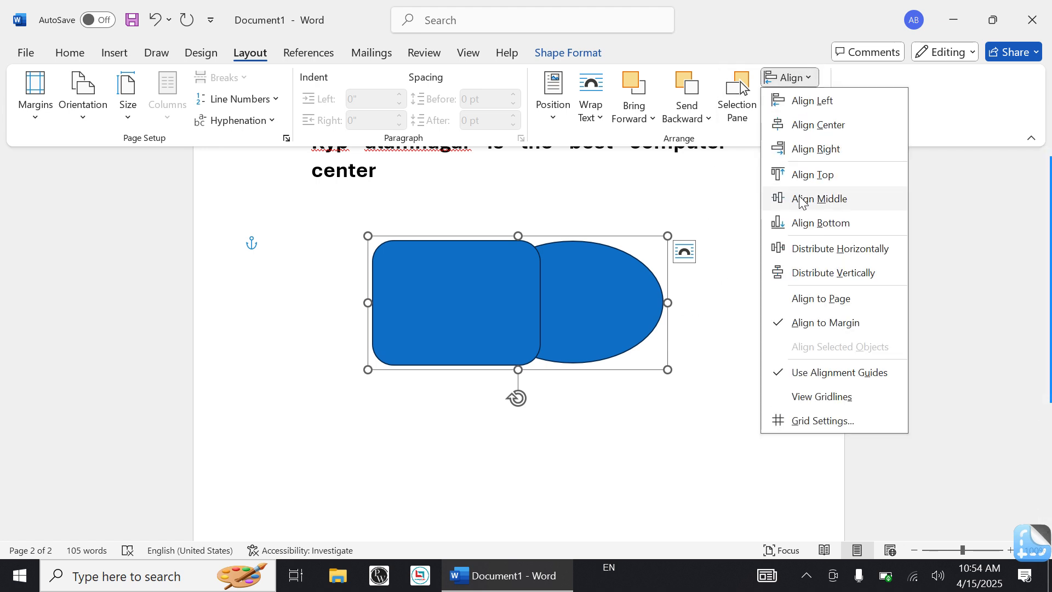
pyautogui.click(829, 176)
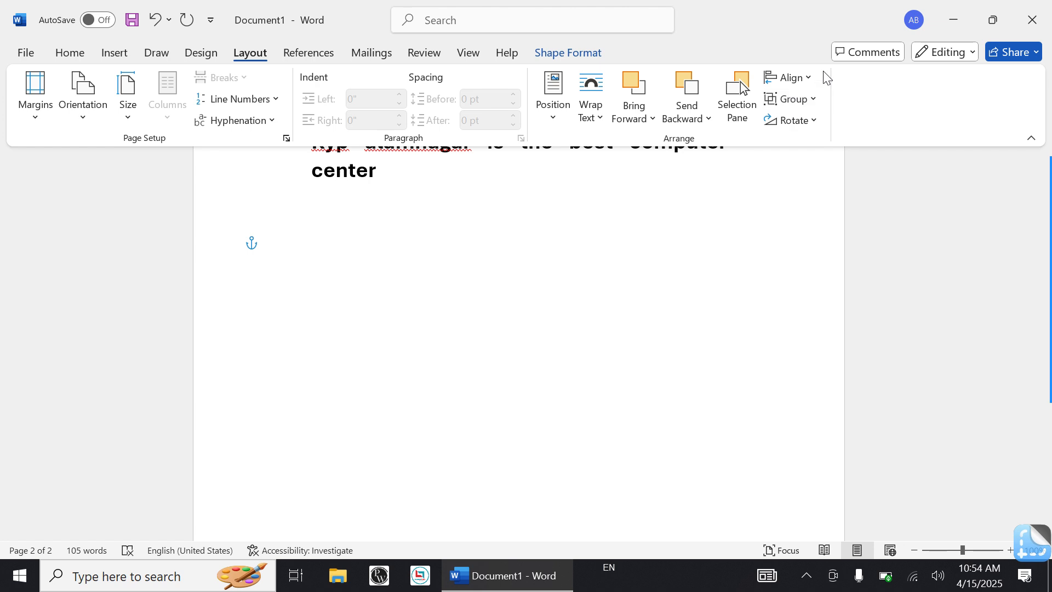
pyautogui.click(803, 78)
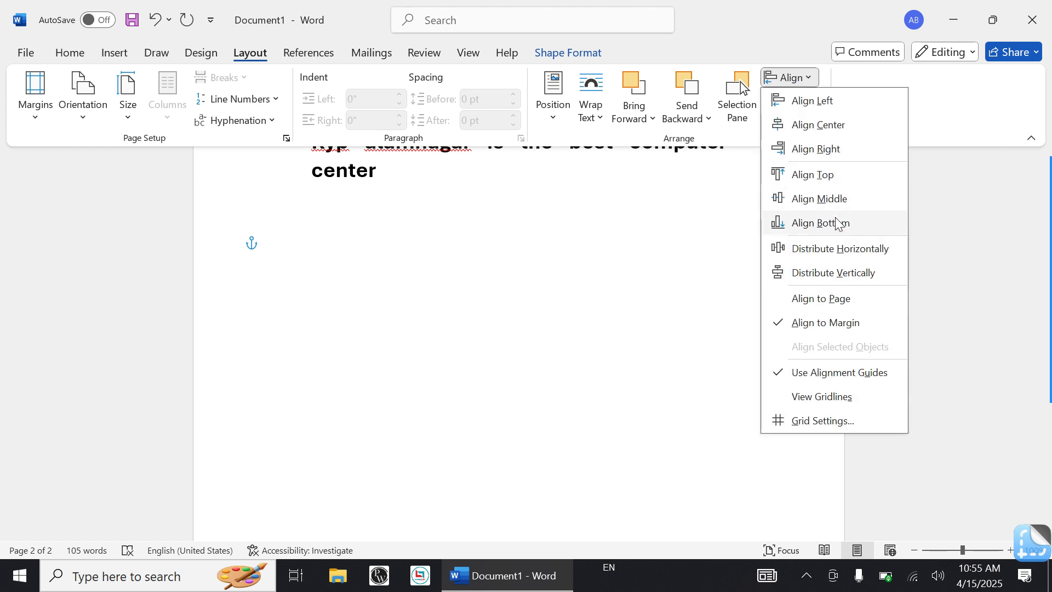
pyautogui.click(821, 223)
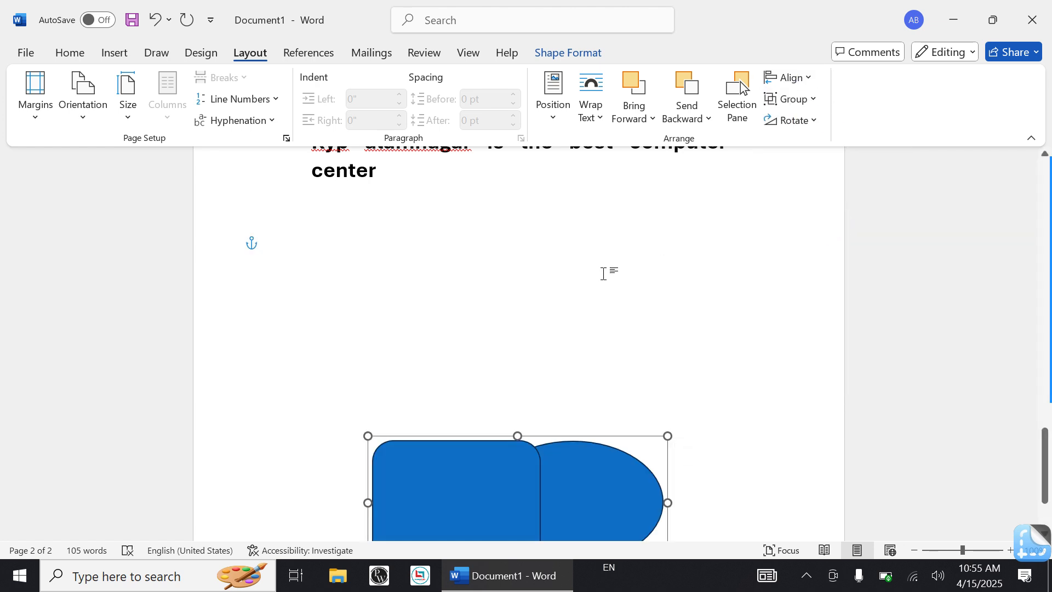
pyautogui.scroll(-3, 604, 273)
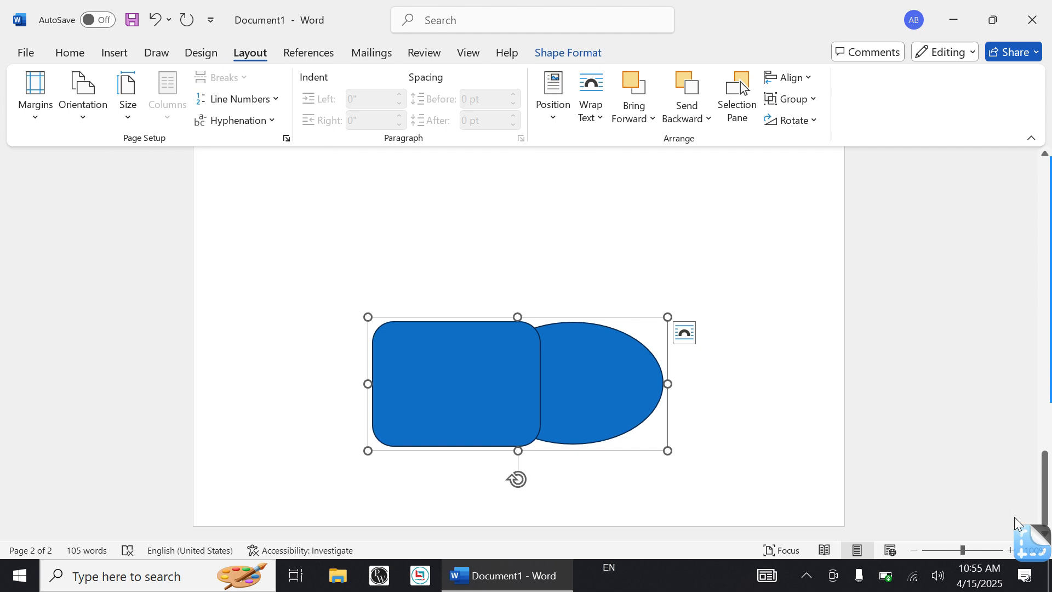
pyautogui.rightClick(1032, 545)
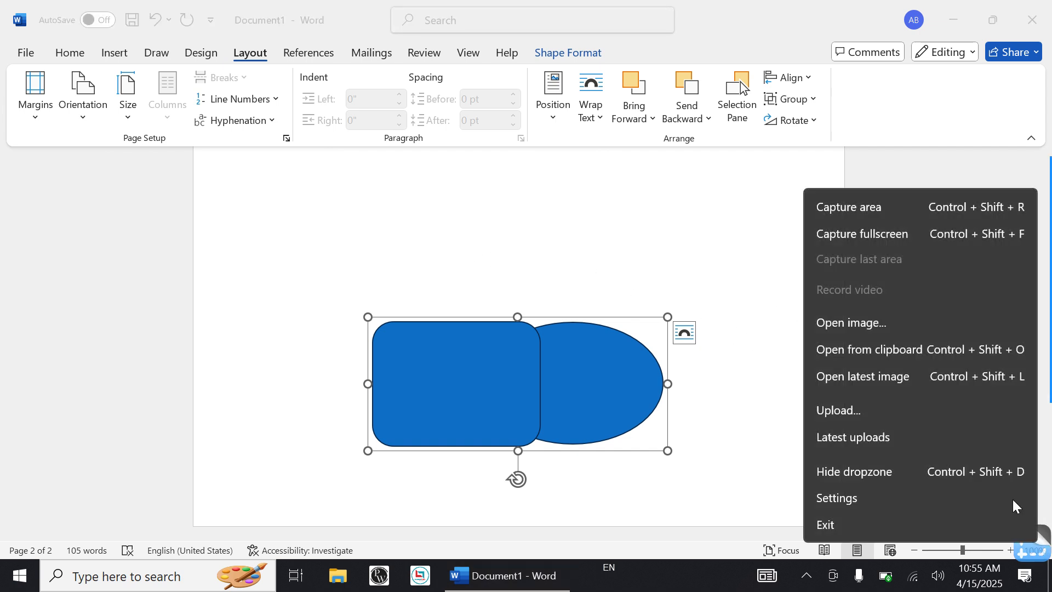
pyautogui.click(749, 322)
pyautogui.moveTo(1039, 203)
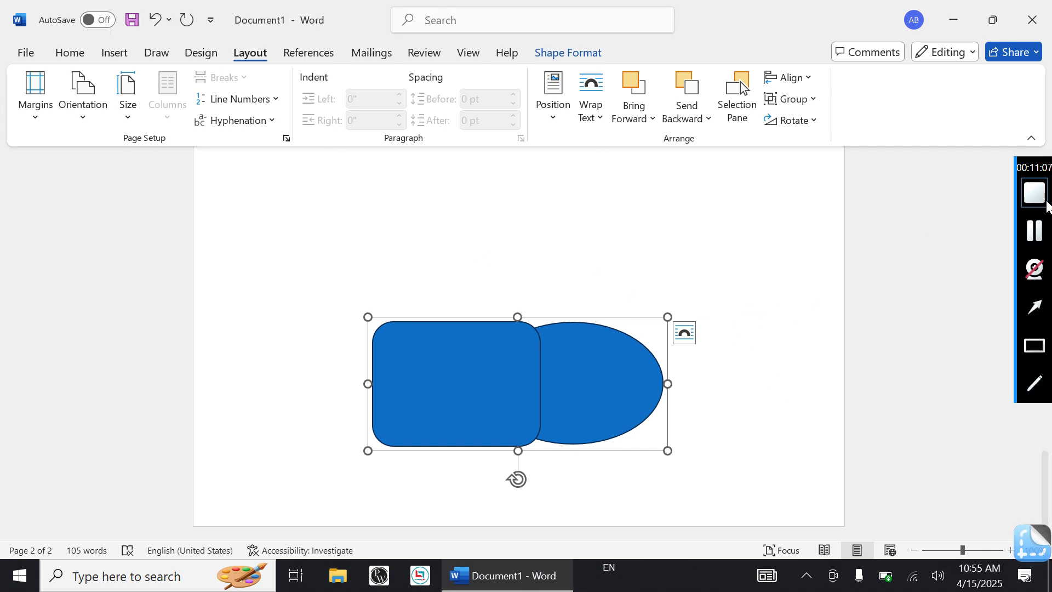